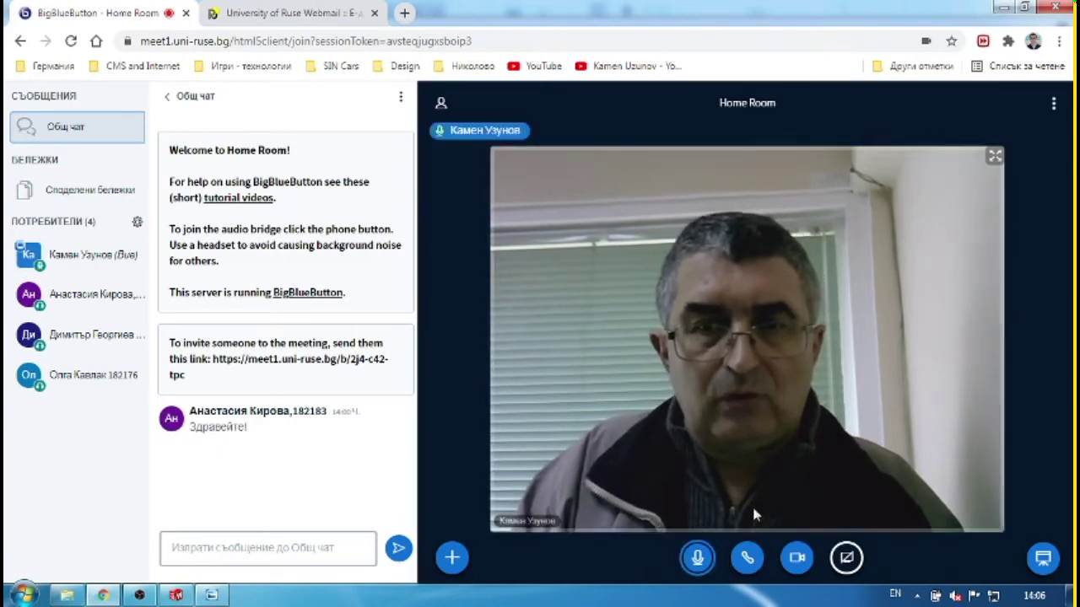
Stop the webcam, share the entire screen in the meeting, and switch to SolidWorks.
click(798, 559)
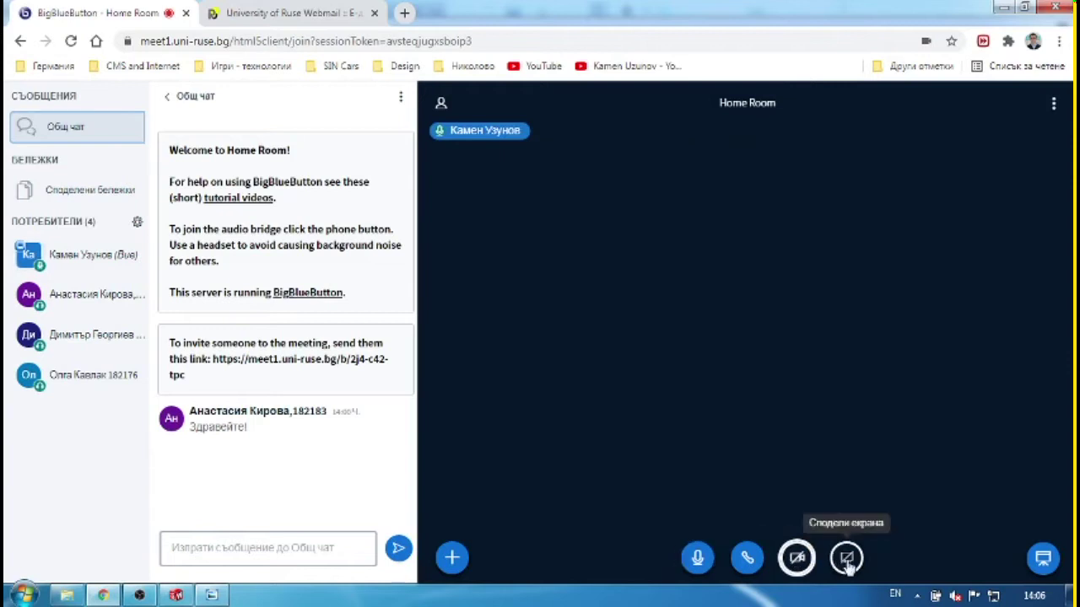
click(846, 560)
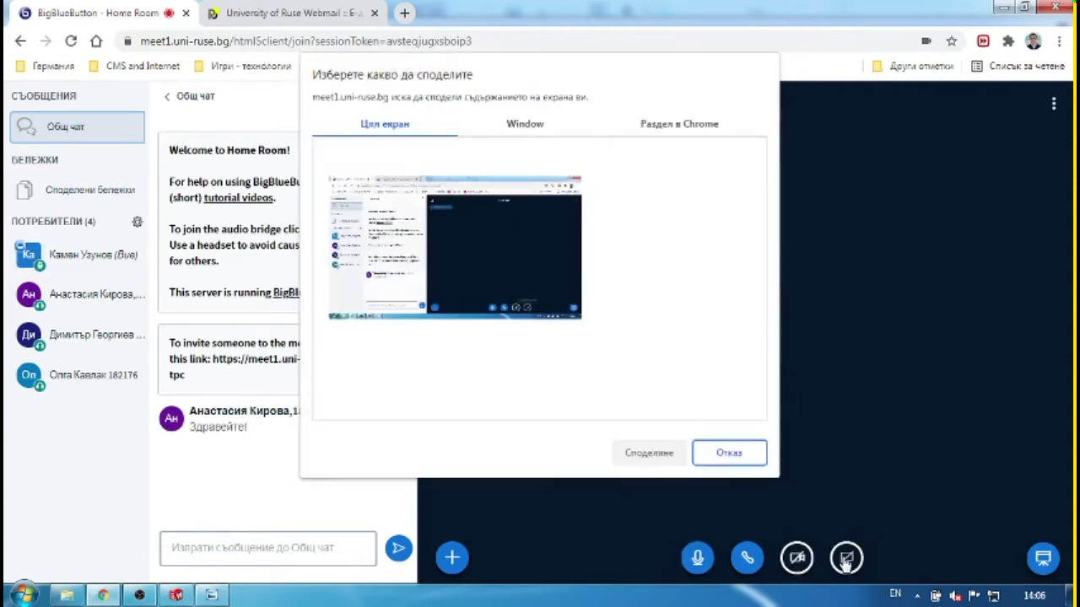
click(462, 243)
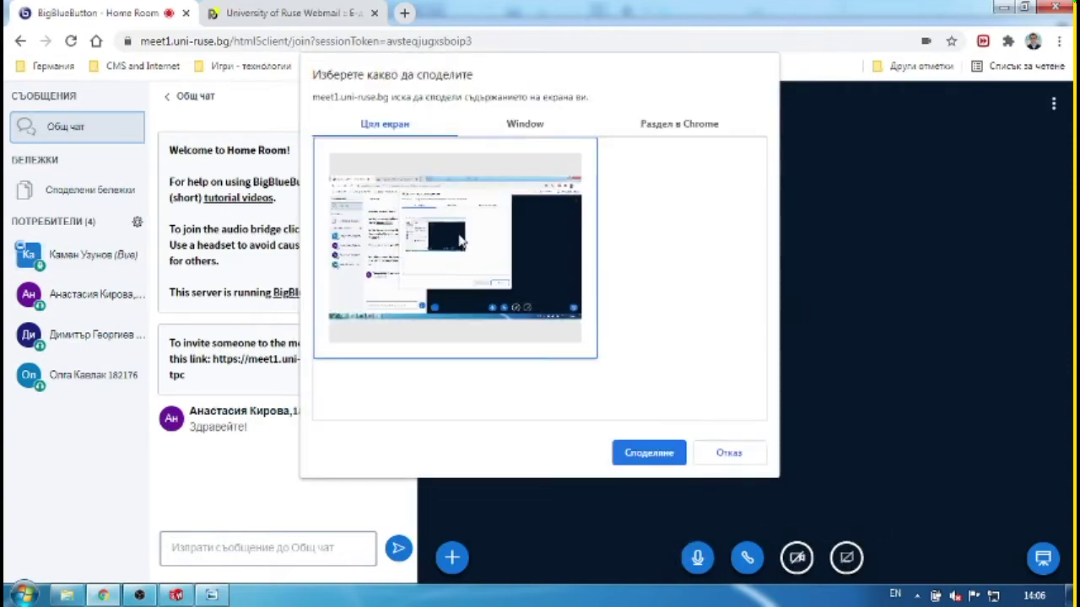
click(651, 456)
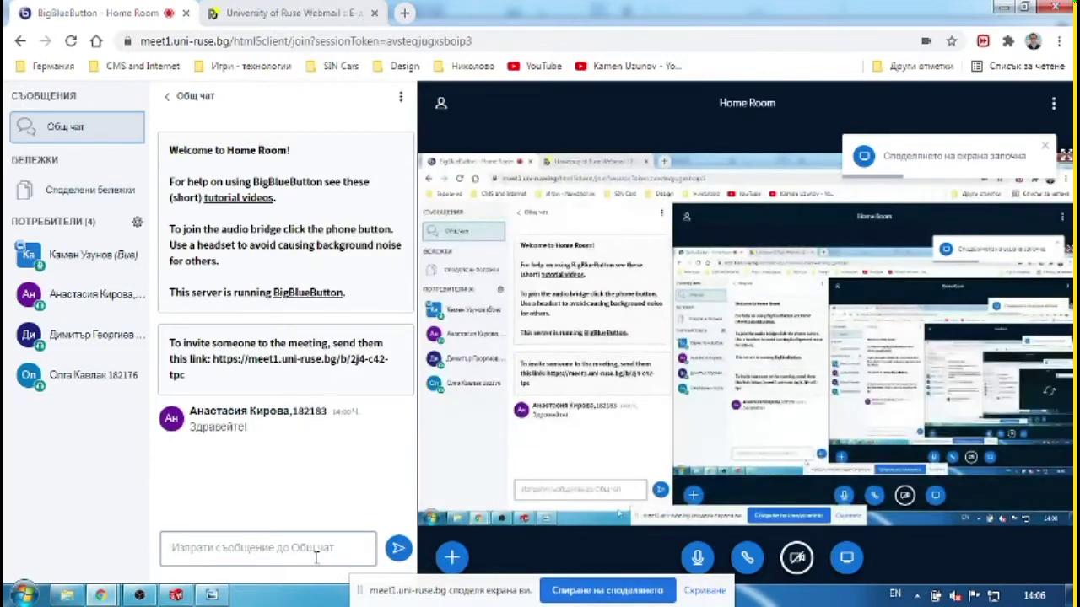
click(177, 595)
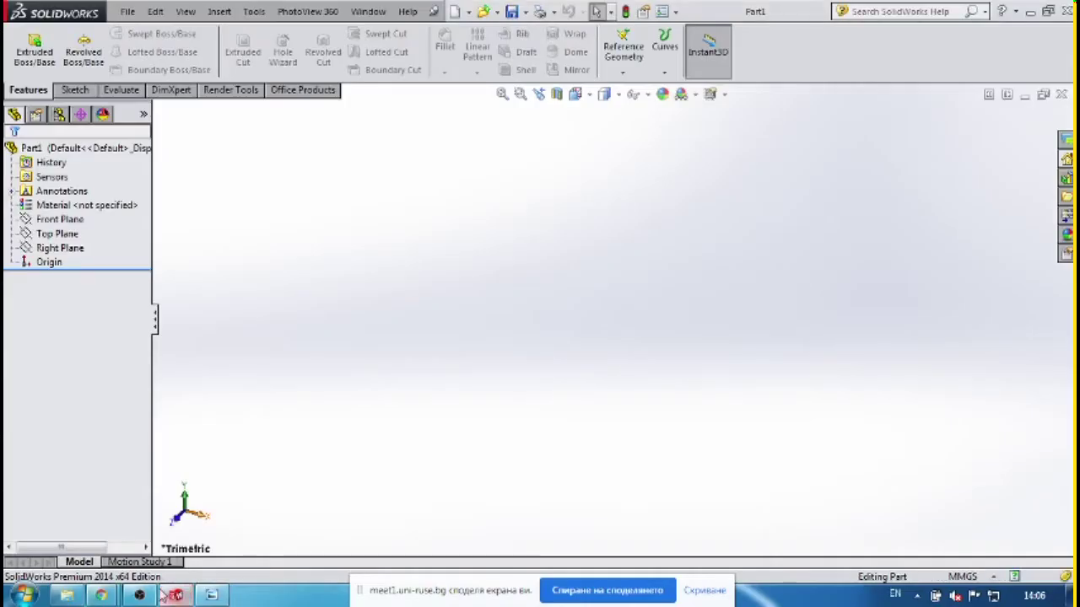
mouse_move(140, 595)
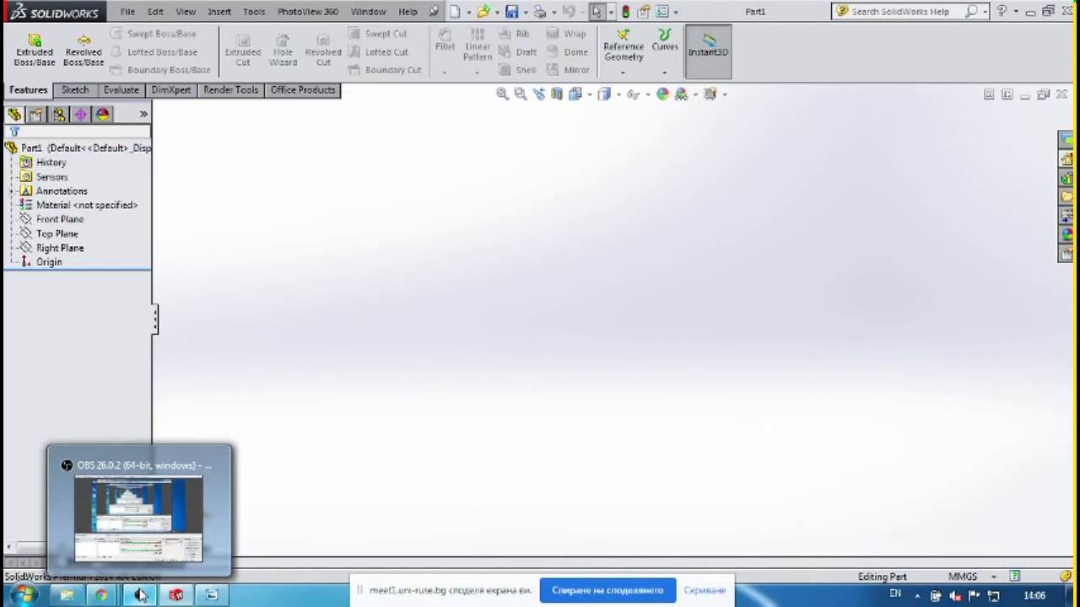
click(135, 565)
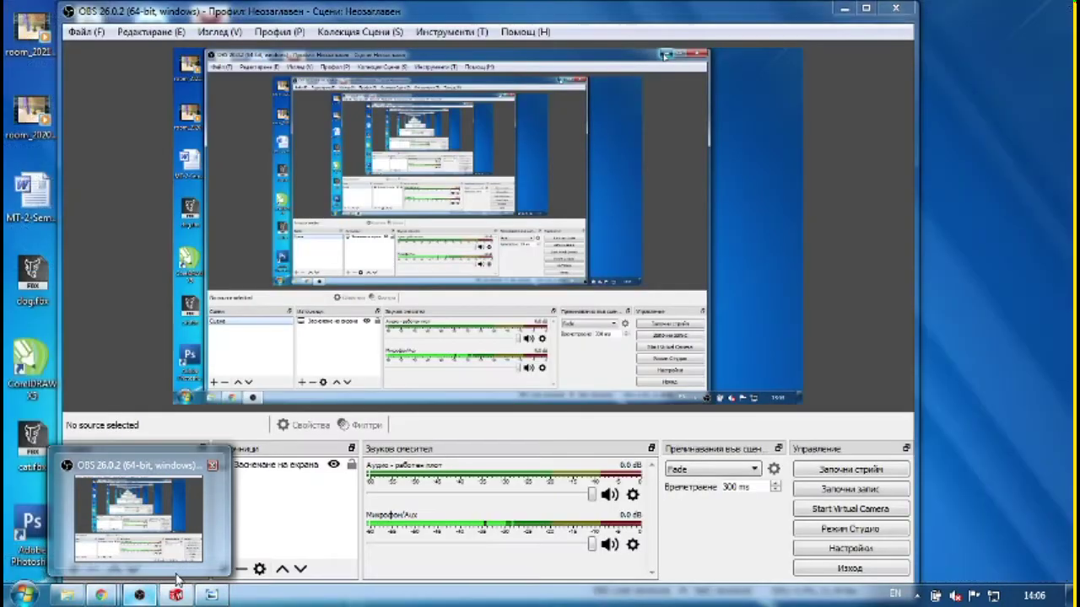
click(135, 567)
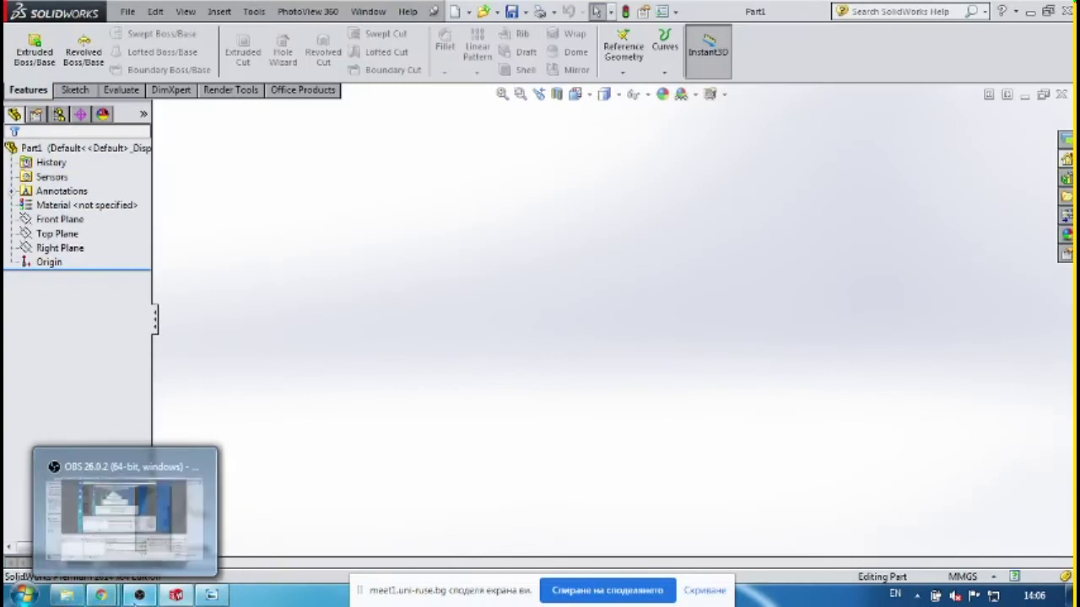
click(179, 596)
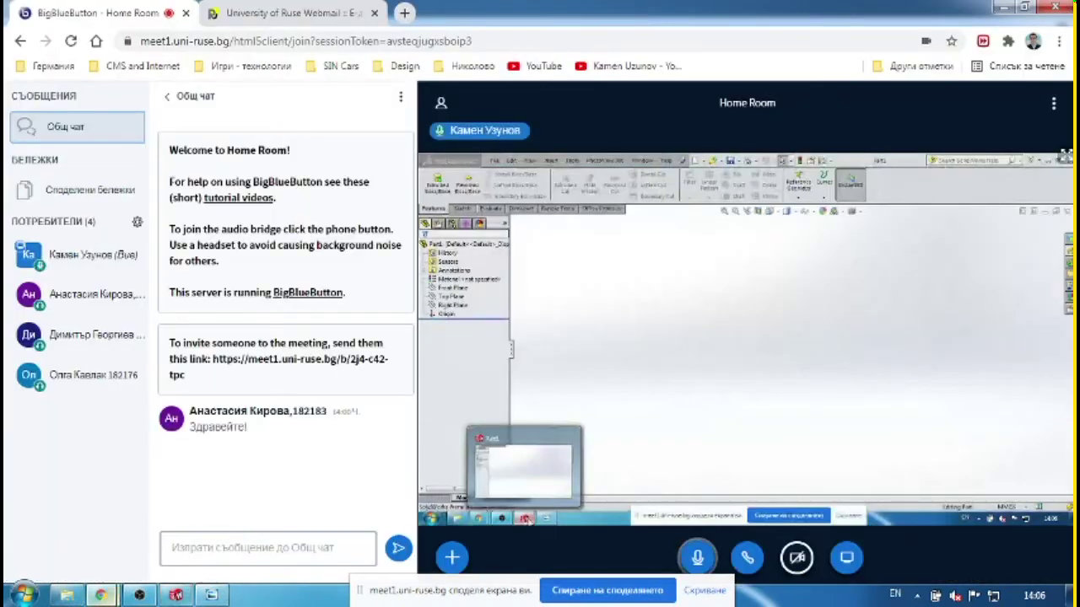
click(177, 596)
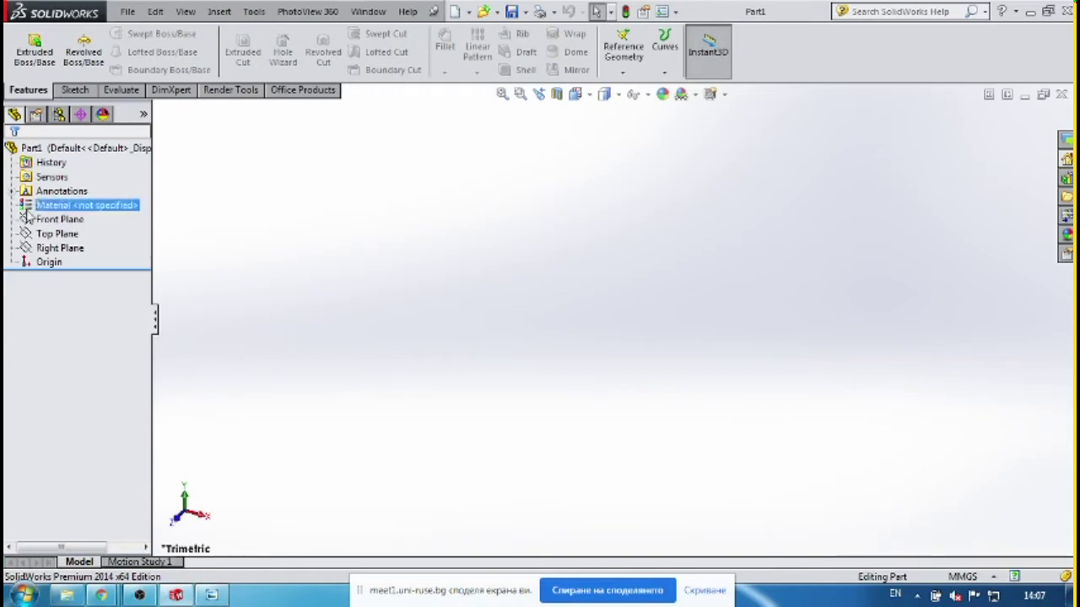
Start a new sketch on the Front Plane.
click(53, 235)
click(59, 221)
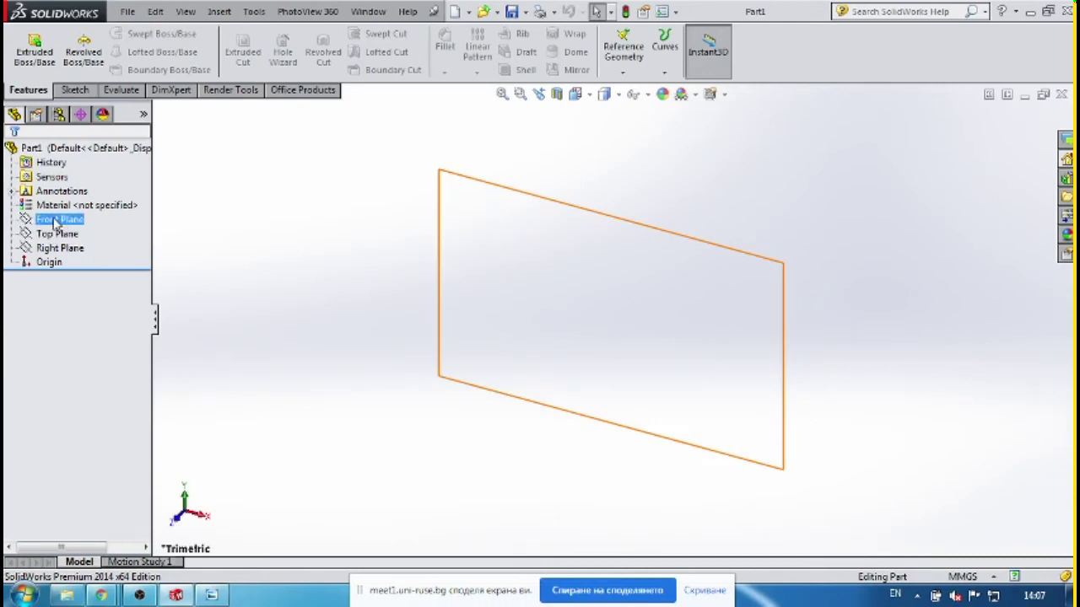
click(57, 220)
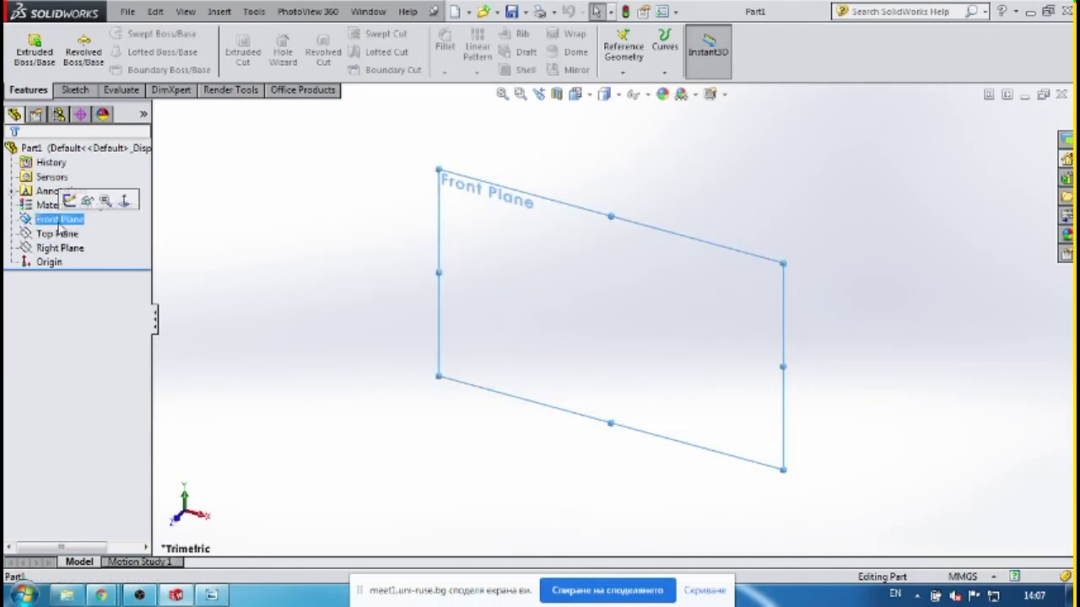
click(69, 201)
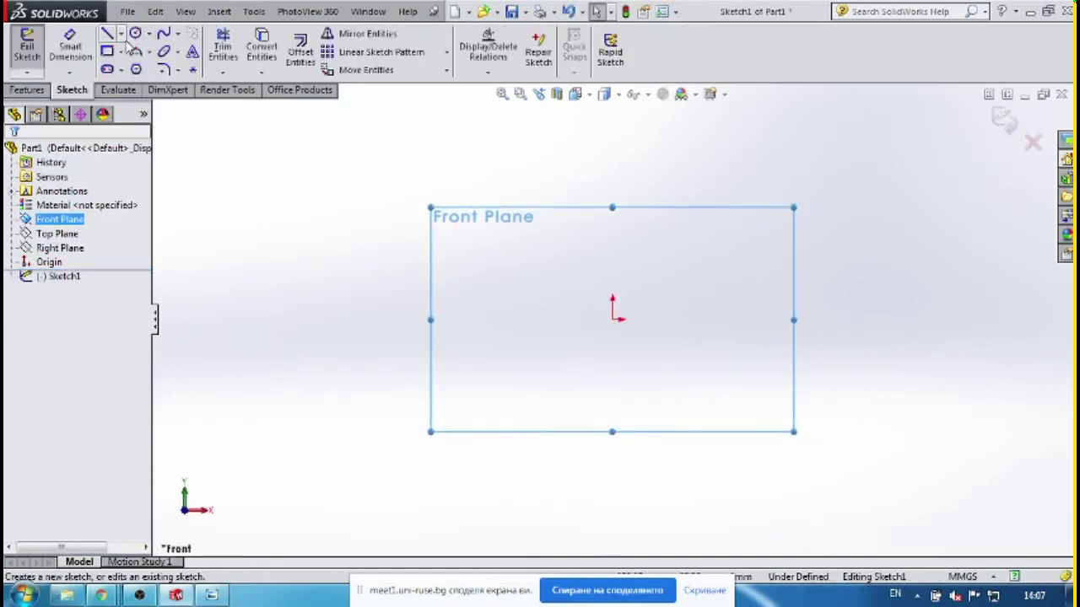
Draw a vertical construction centerline upward from the origin.
click(121, 35)
click(145, 67)
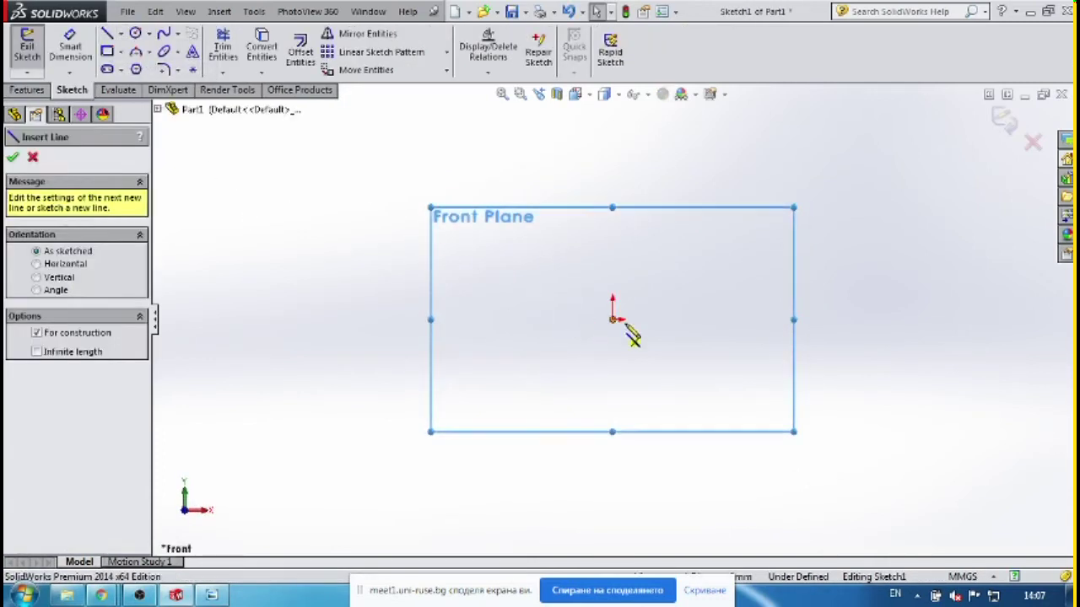
click(614, 320)
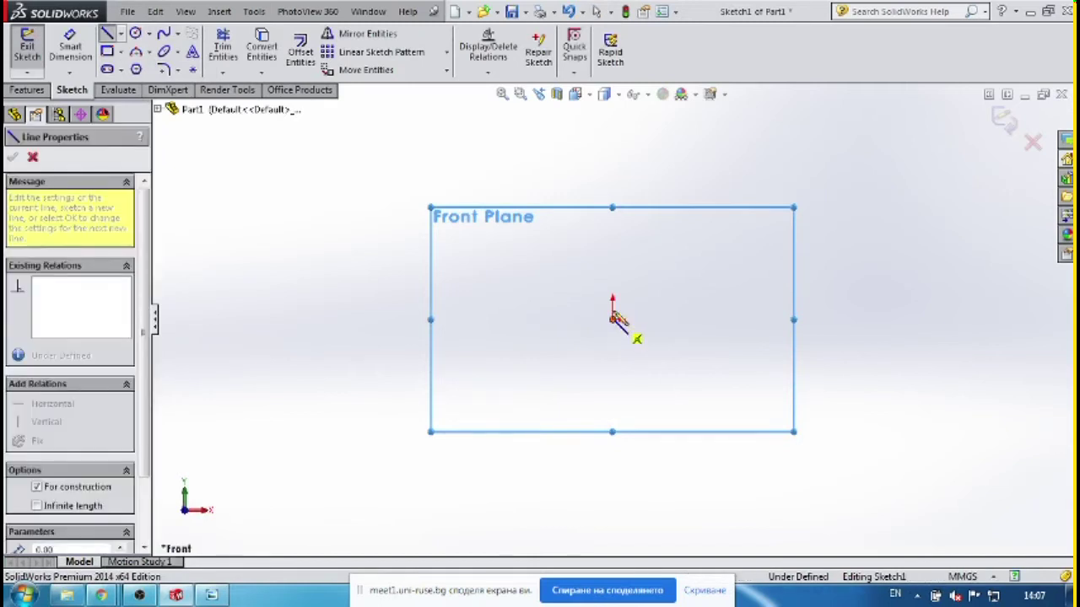
click(612, 256)
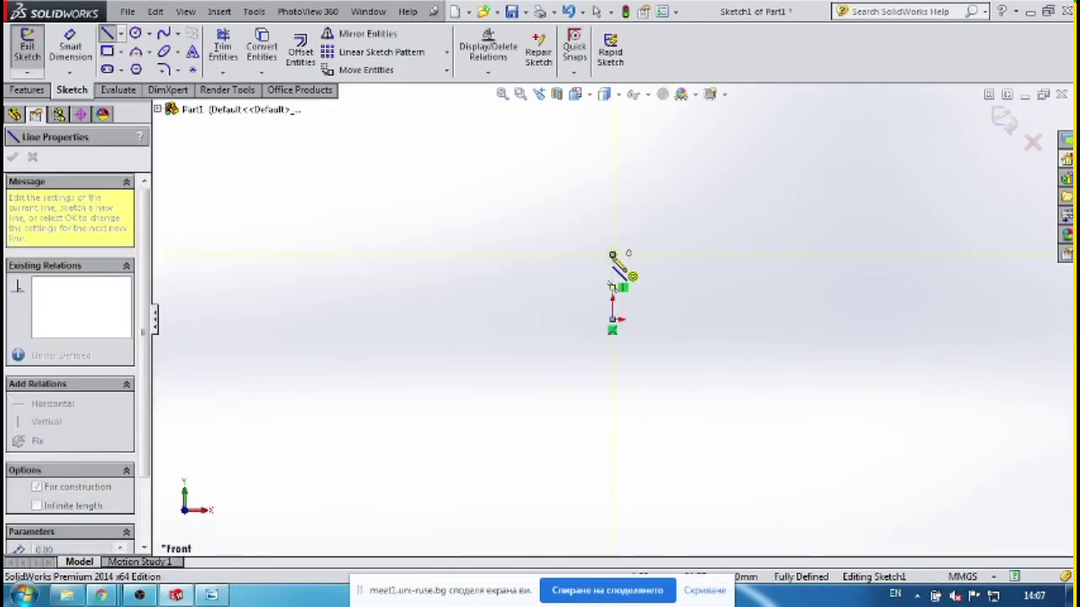
key(Escape)
Sketch the profile's upper part with lines: a vertical edge up the centerline, a top edge with a shallow rectangular notch, and a short step down.
scroll(624, 293, down, 2)
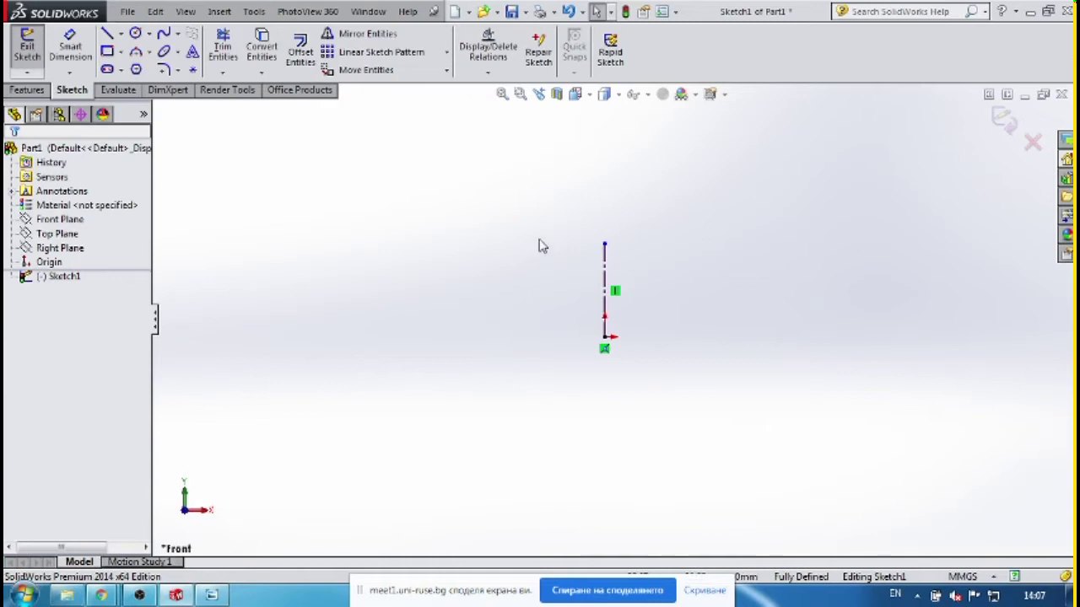
click(109, 34)
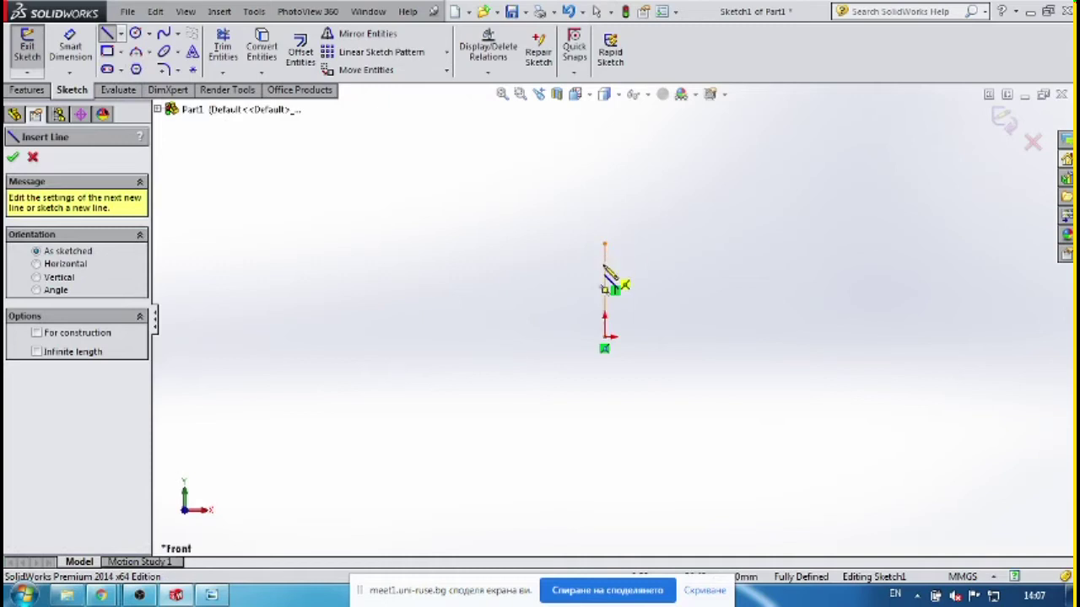
click(604, 289)
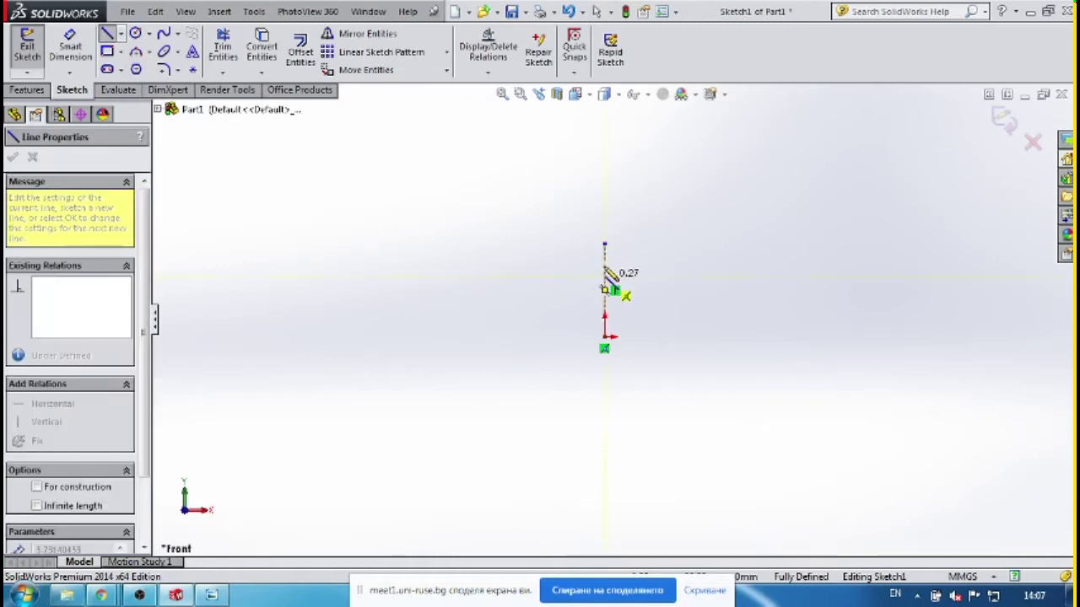
click(604, 243)
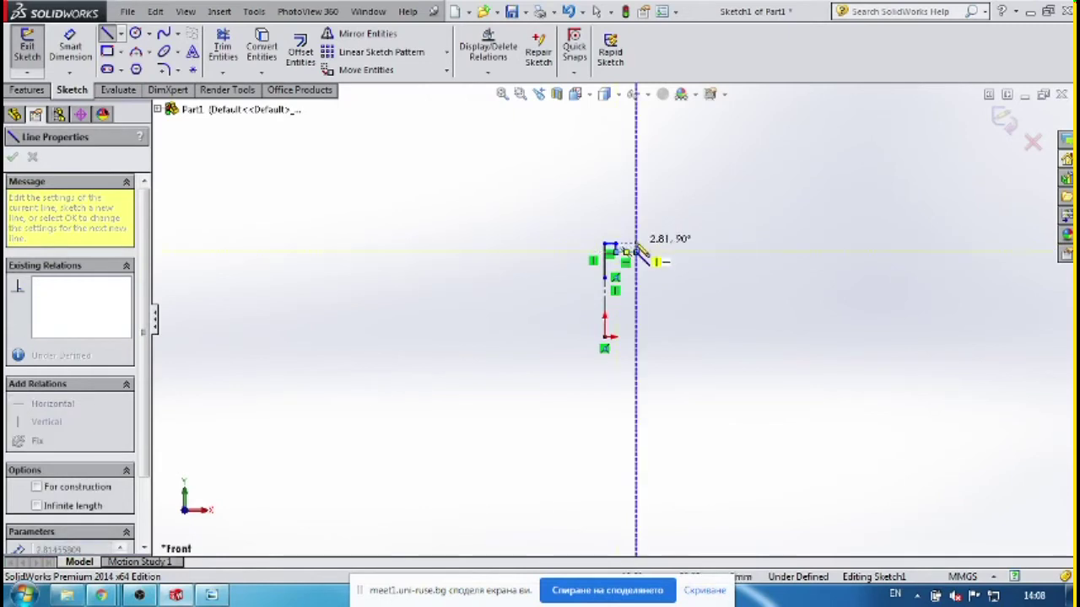
click(636, 247)
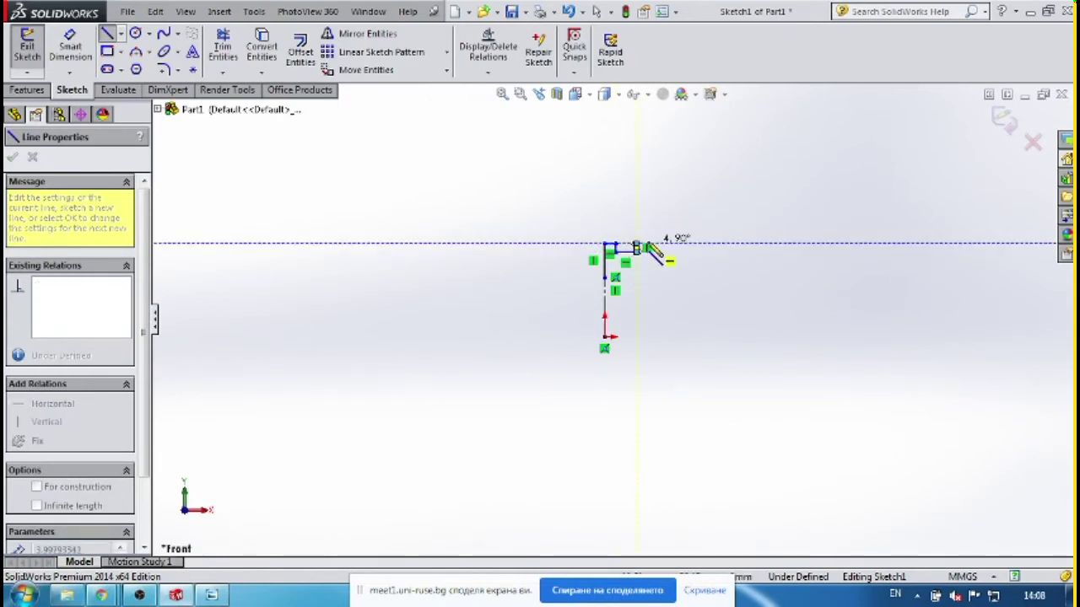
click(647, 246)
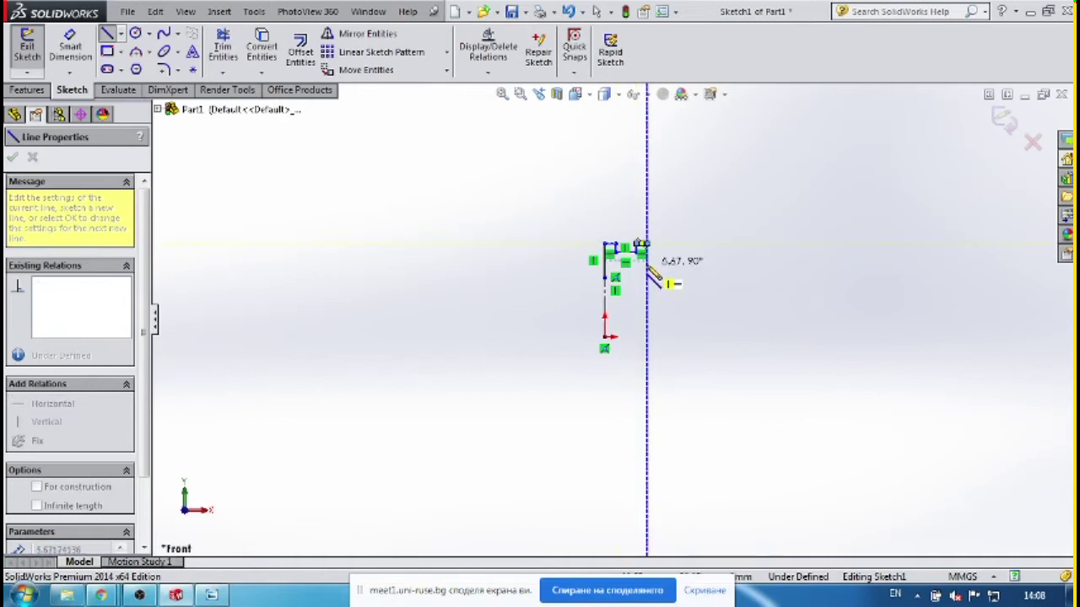
click(648, 264)
Continue the profile with a long horizontal upper edge, an outer vertical wall, a short bottom edge and the inner wall back up.
click(767, 260)
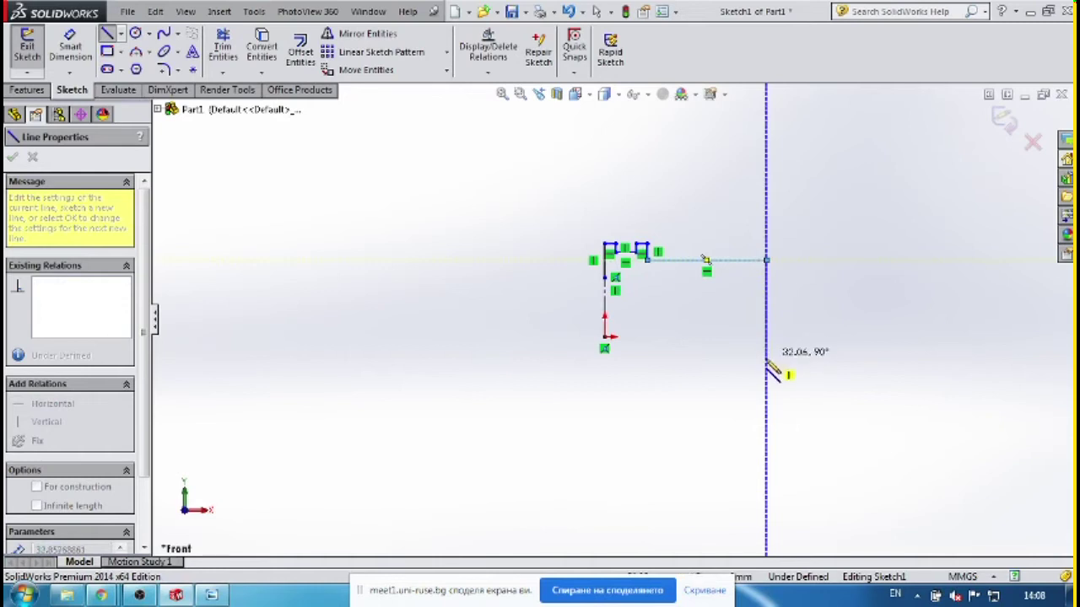
click(766, 306)
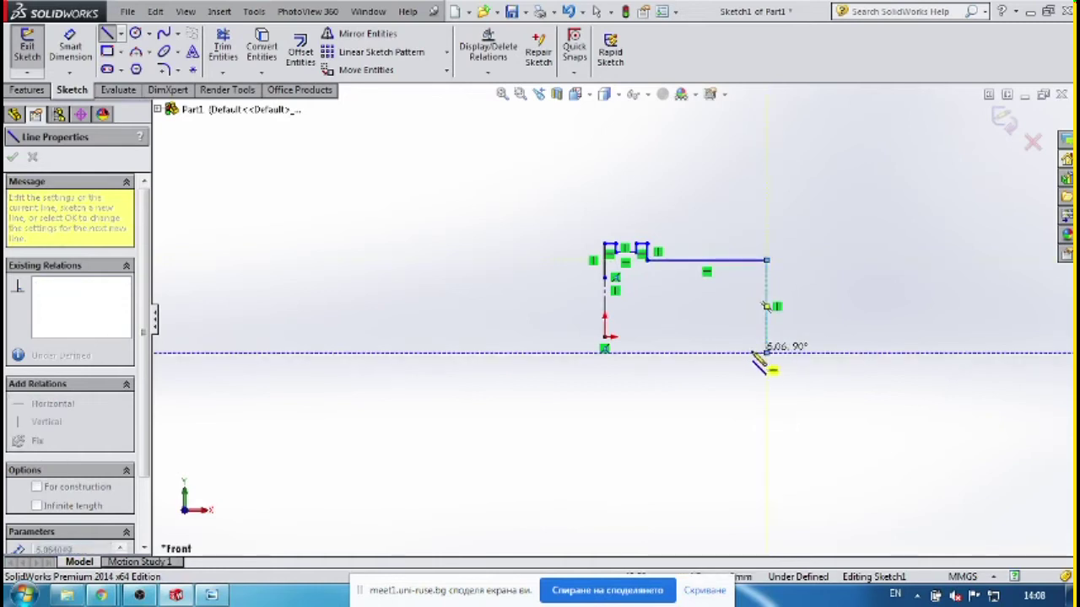
click(764, 352)
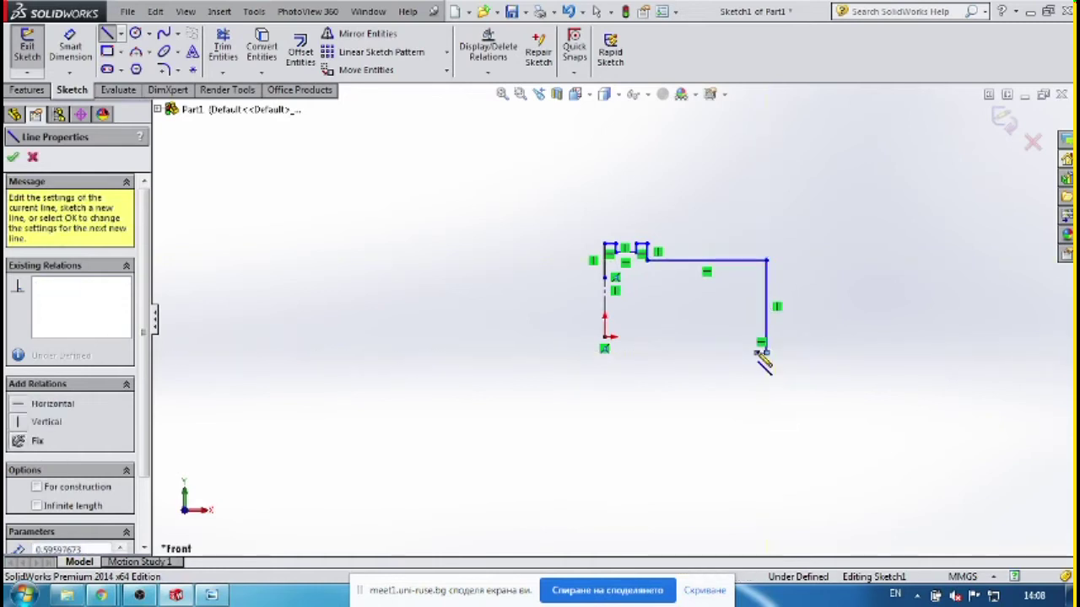
click(763, 272)
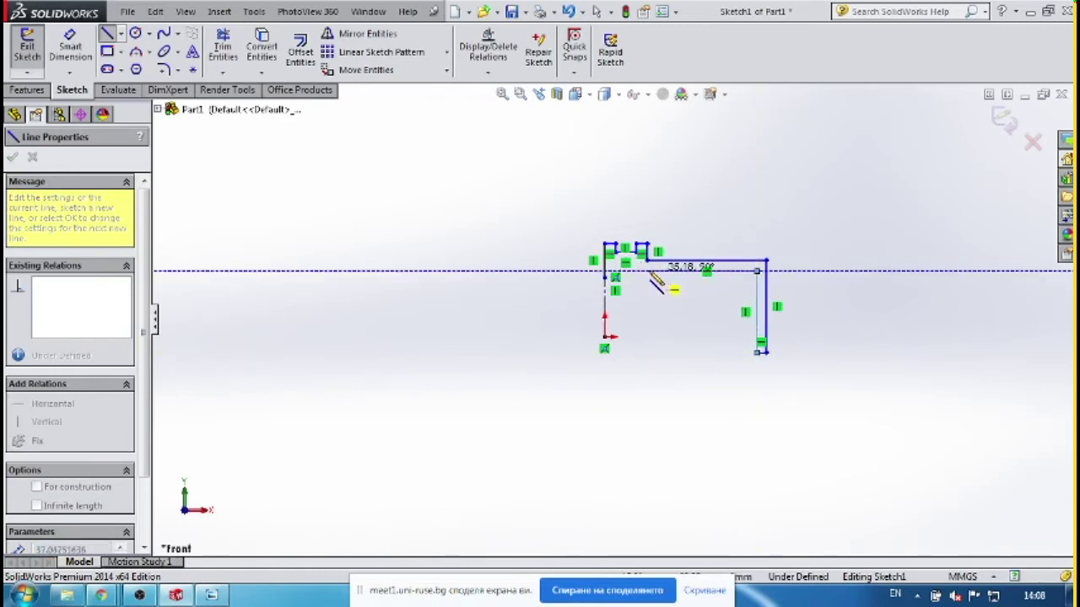
Close the profile with the inner horizontal edge, a narrow downward rib and a horizontal line back to its starting point on the centerline.
click(640, 271)
click(637, 312)
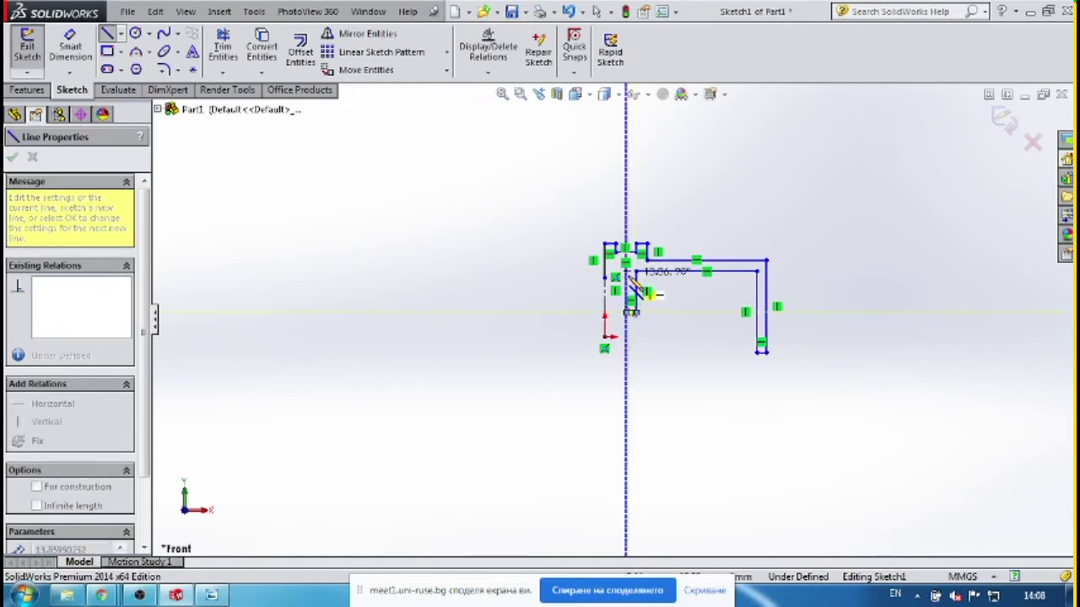
click(621, 288)
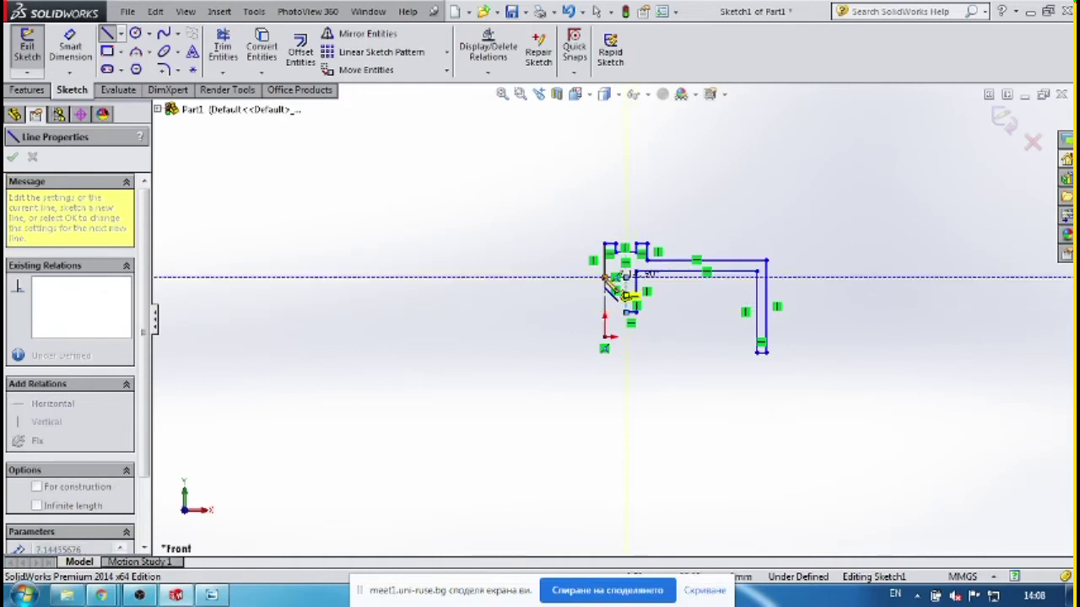
click(606, 279)
key(Escape)
Add a Coincident relation between the outer wall's short bottom edge and the origin.
scroll(711, 312, down, 4)
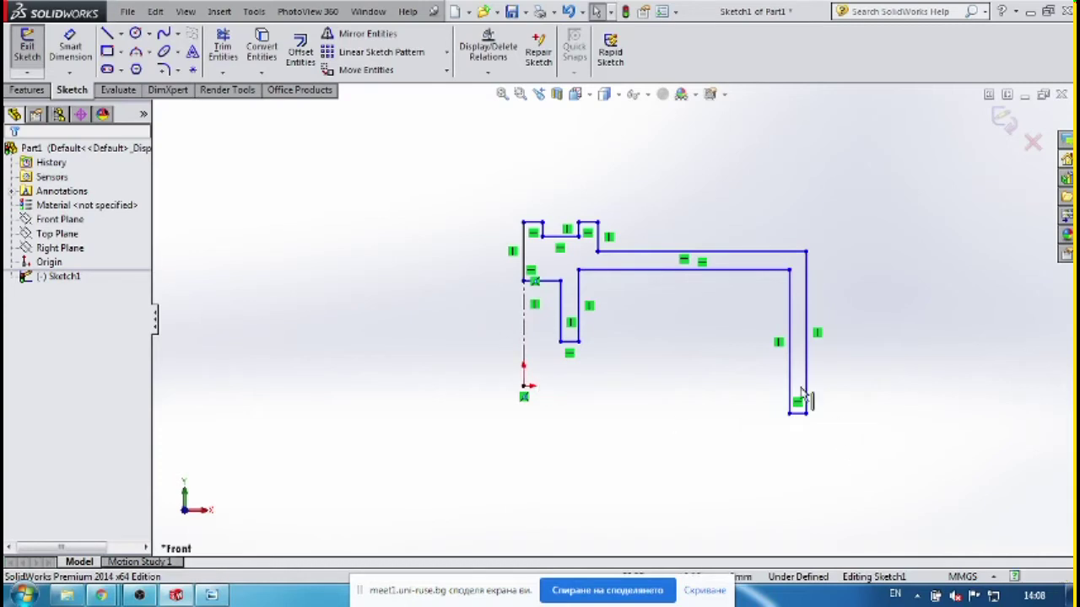
click(795, 416)
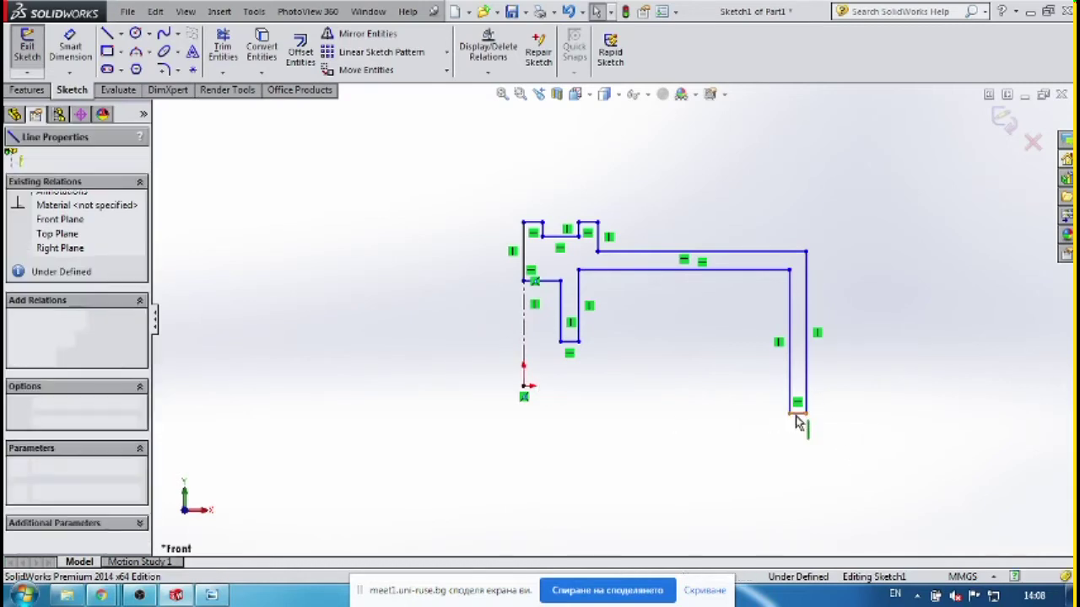
ctrl+click(525, 388)
click(584, 320)
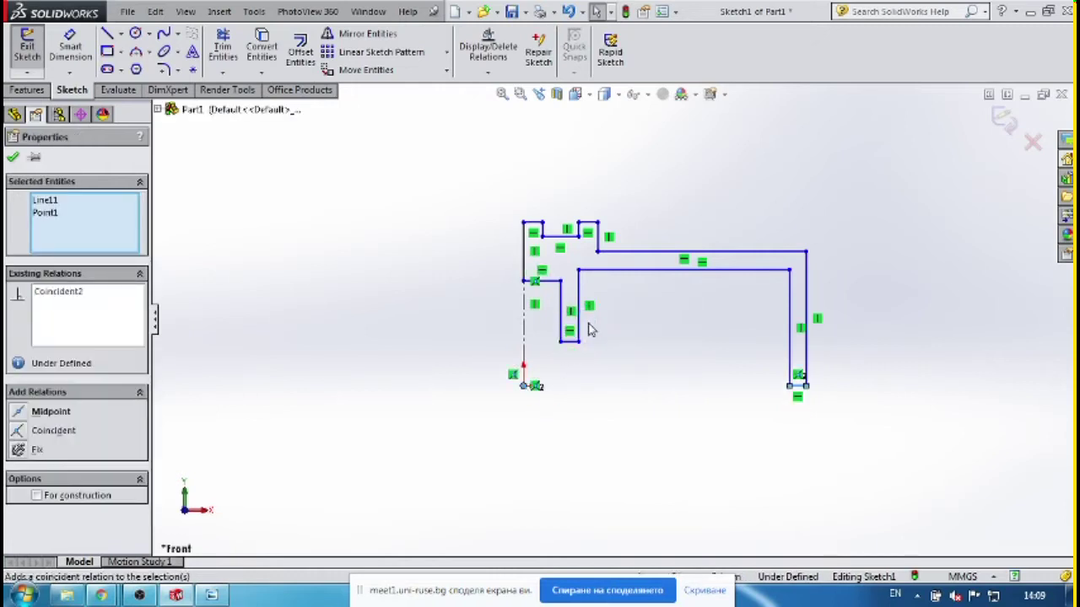
click(692, 382)
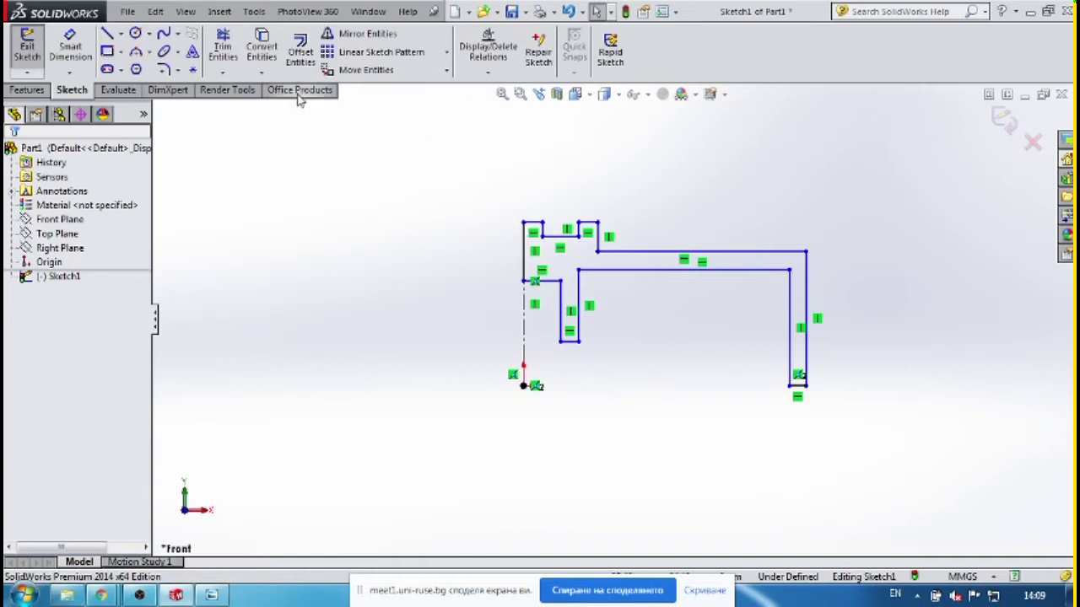
Dimension the outer vertical wall's height as 15 mm.
click(70, 46)
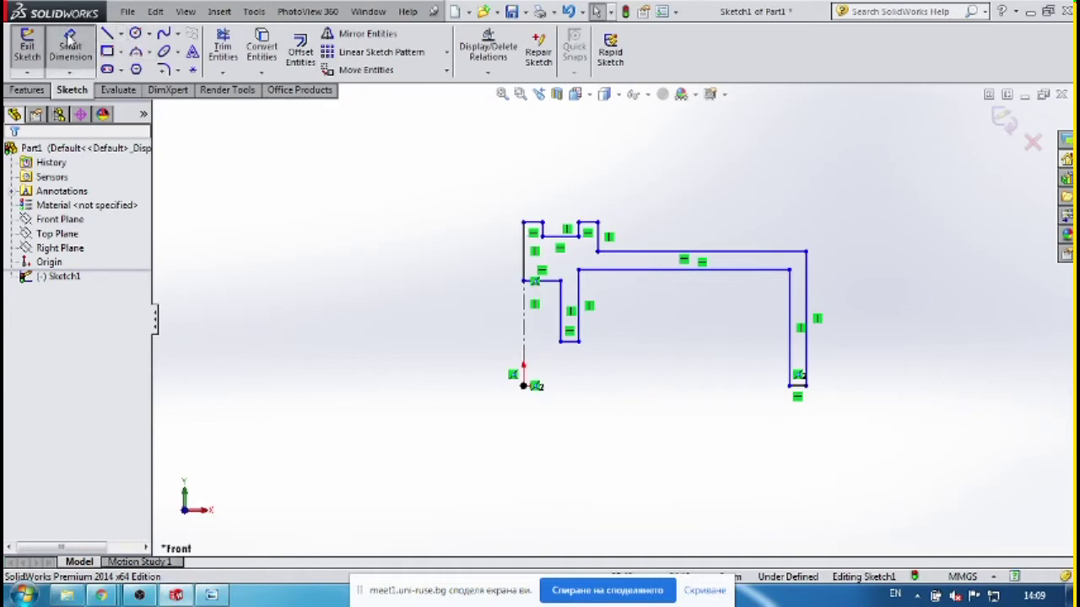
click(807, 272)
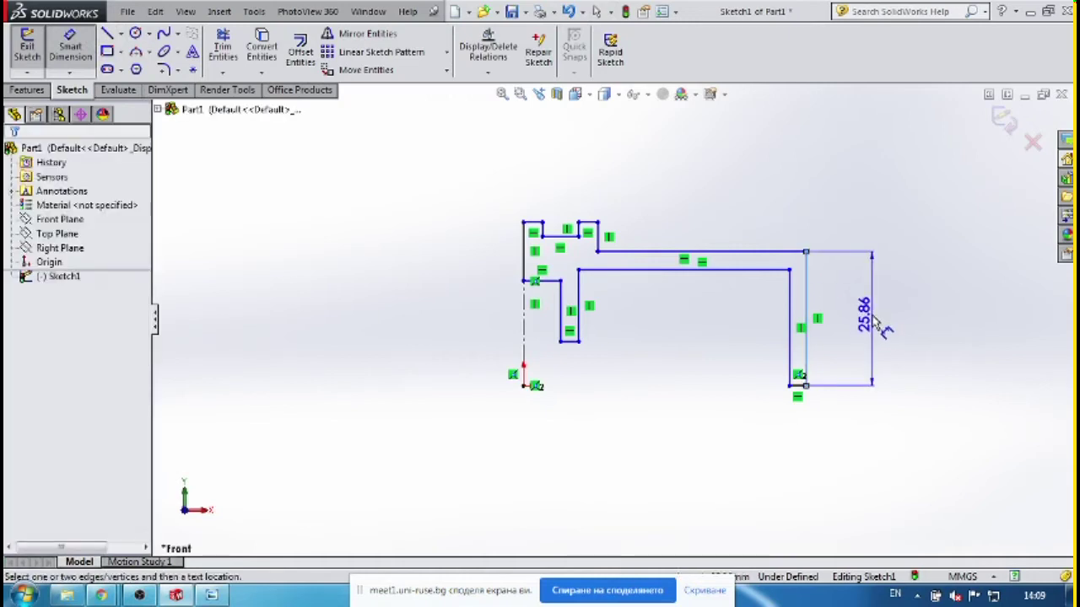
click(869, 323)
text(15)
key(Return)
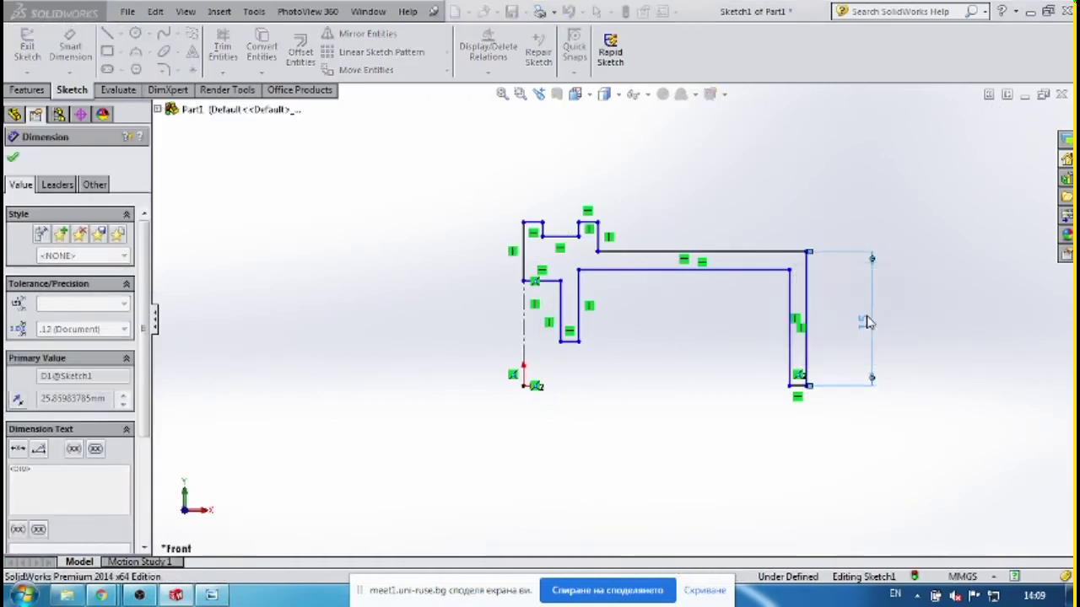
Dimension the height of the raised upper step above the long horizontal upper edge as 4 mm.
click(599, 226)
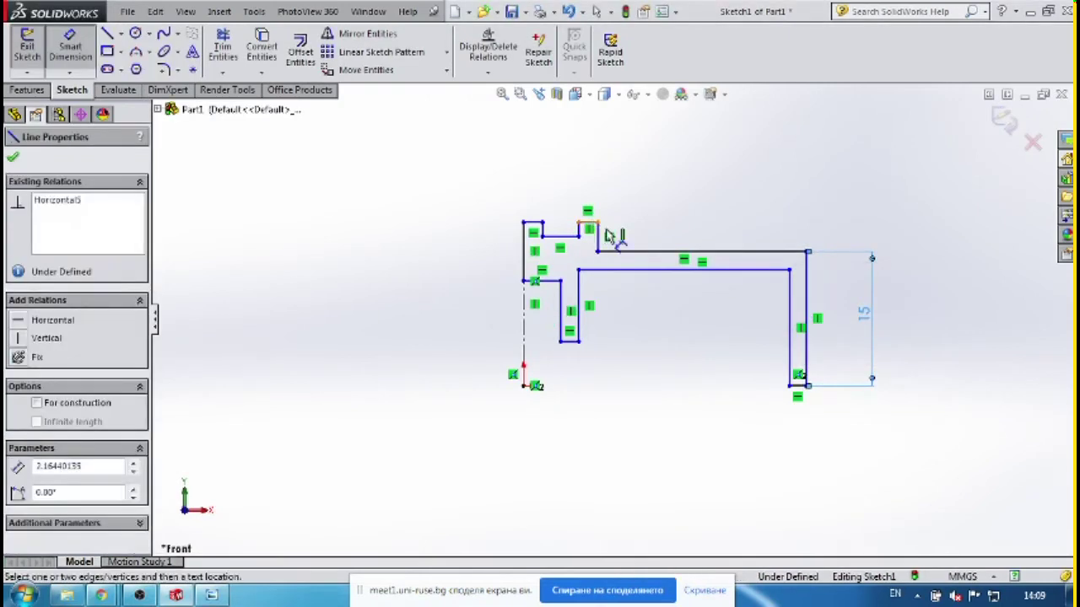
click(682, 203)
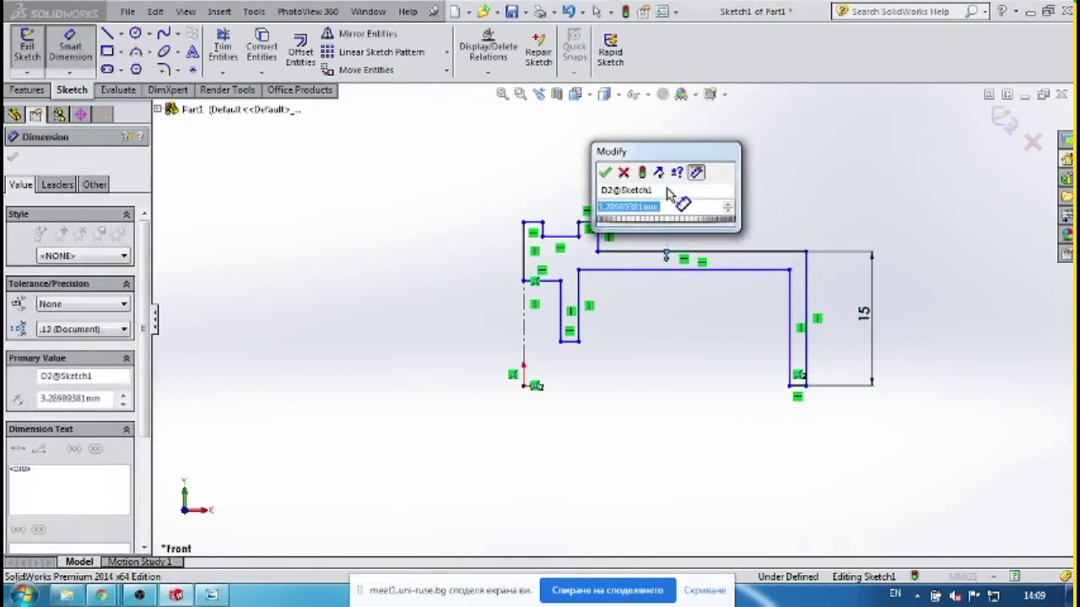
key(Return)
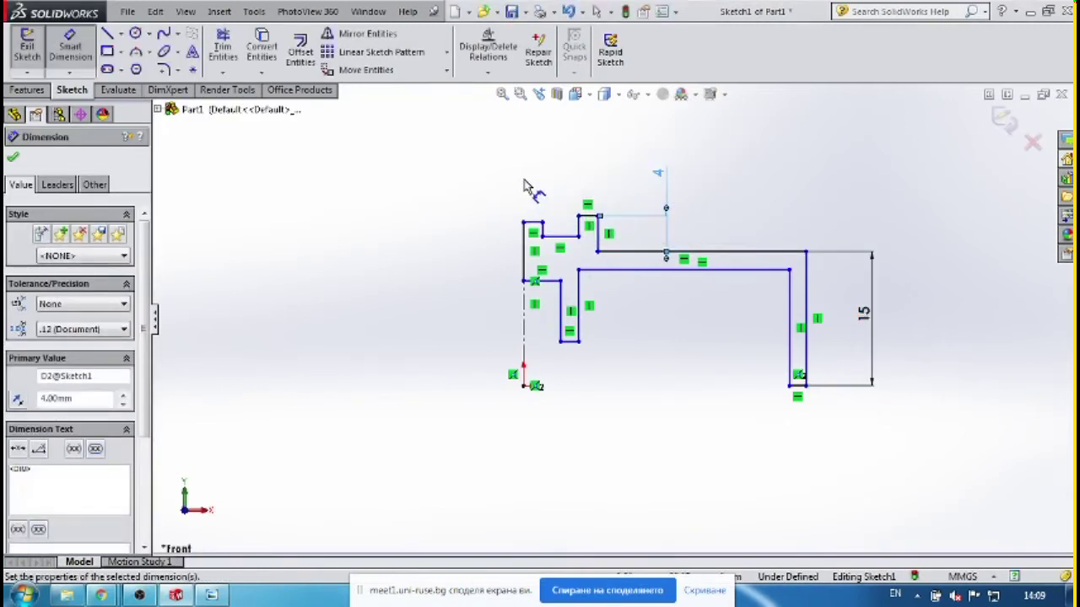
click(525, 188)
key(Escape)
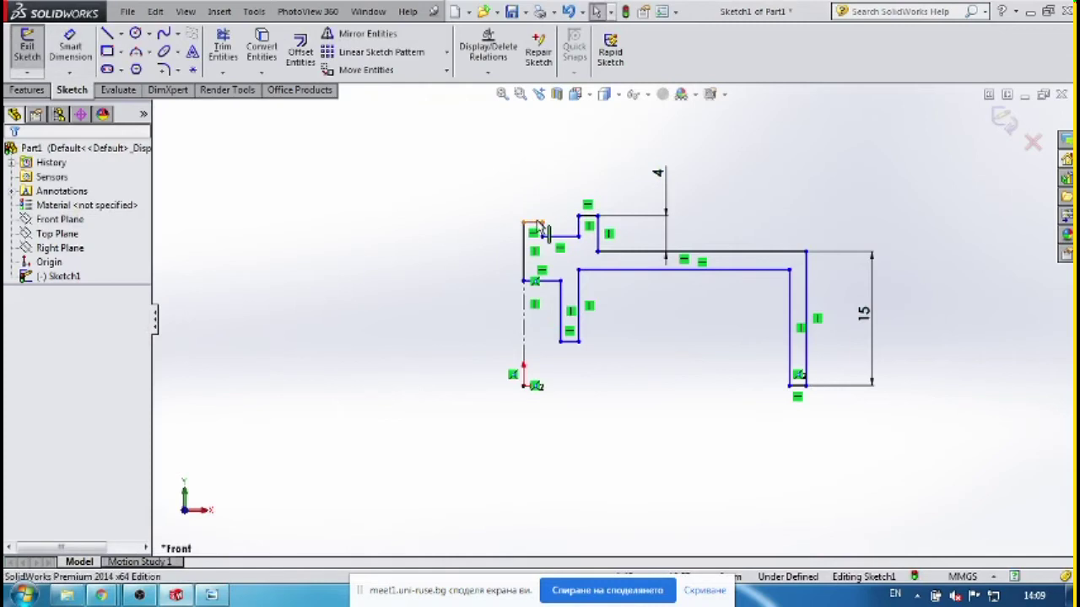
Add a Collinear relation between the two short top edges on either side of the groove.
click(590, 221)
ctrl+click(532, 222)
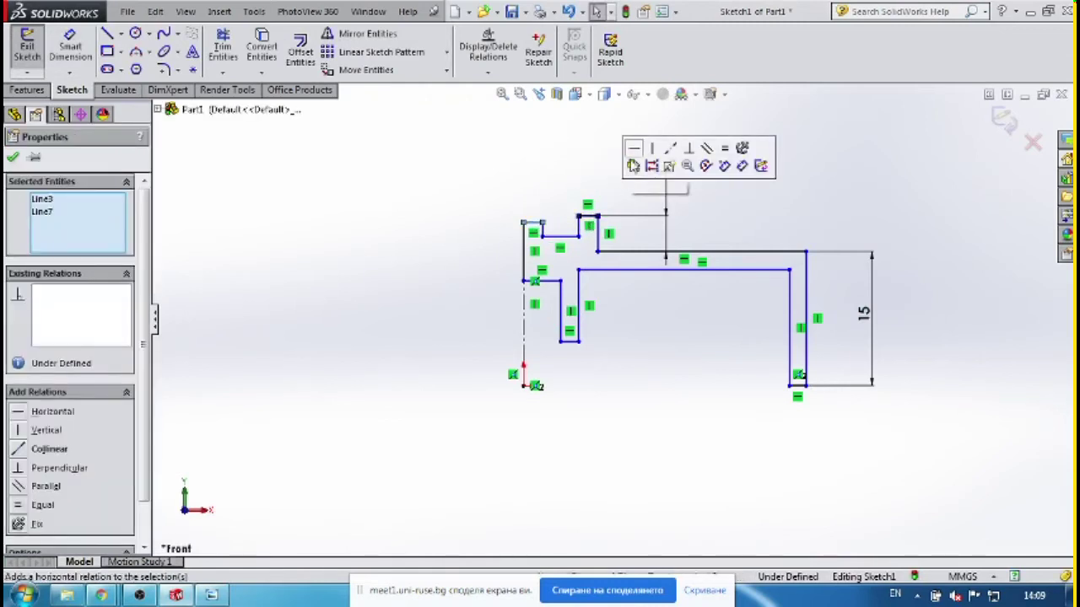
click(665, 152)
click(569, 170)
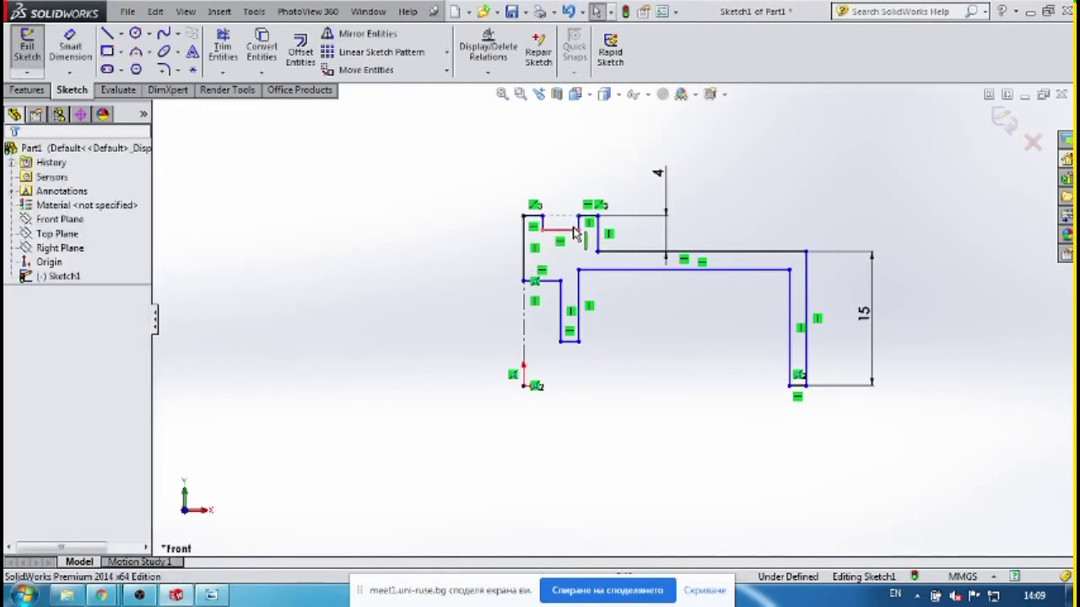
Dimension the rib's inner vertical wall about the centerline as an 8 mm diameter.
click(70, 47)
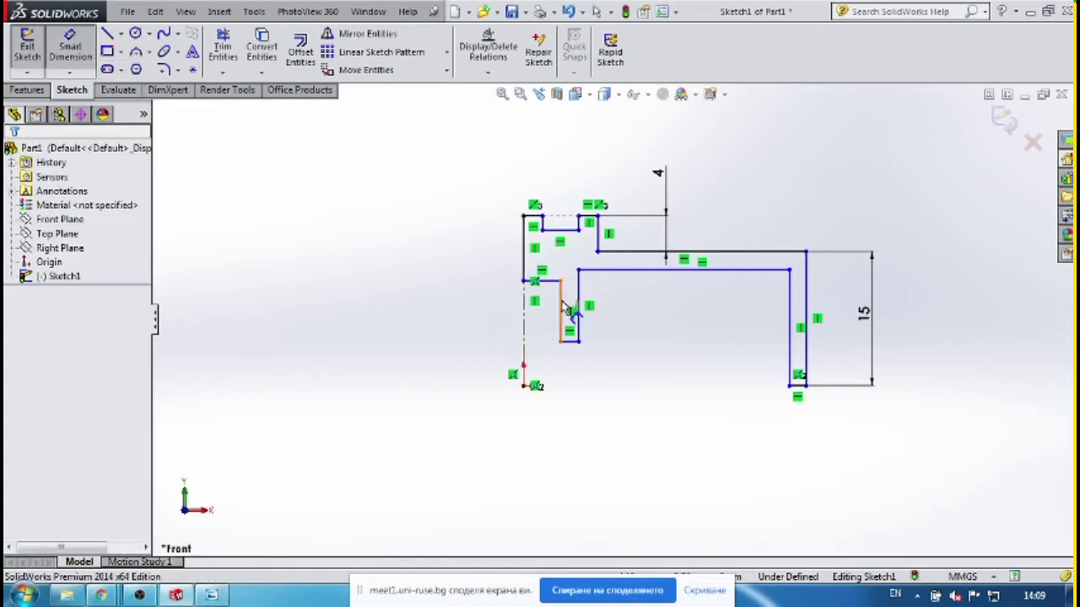
click(565, 305)
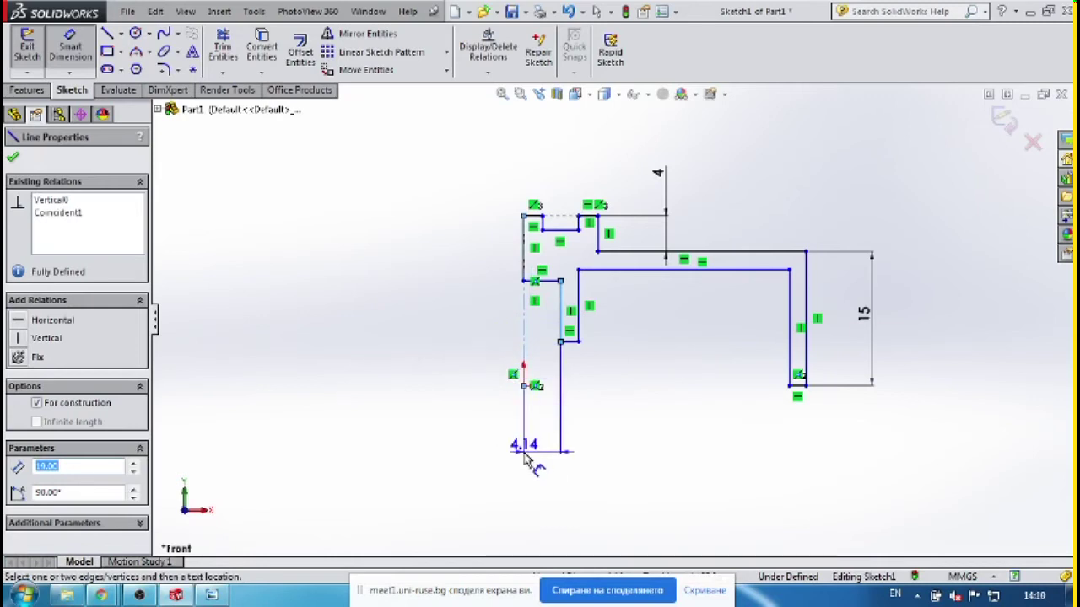
click(516, 455)
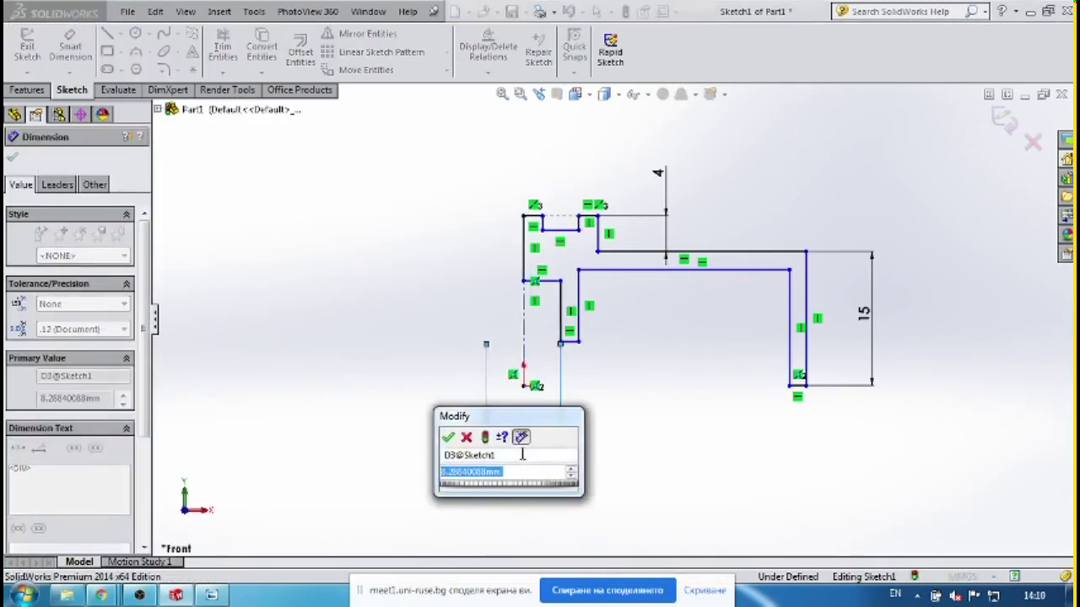
text(8)
key(Return)
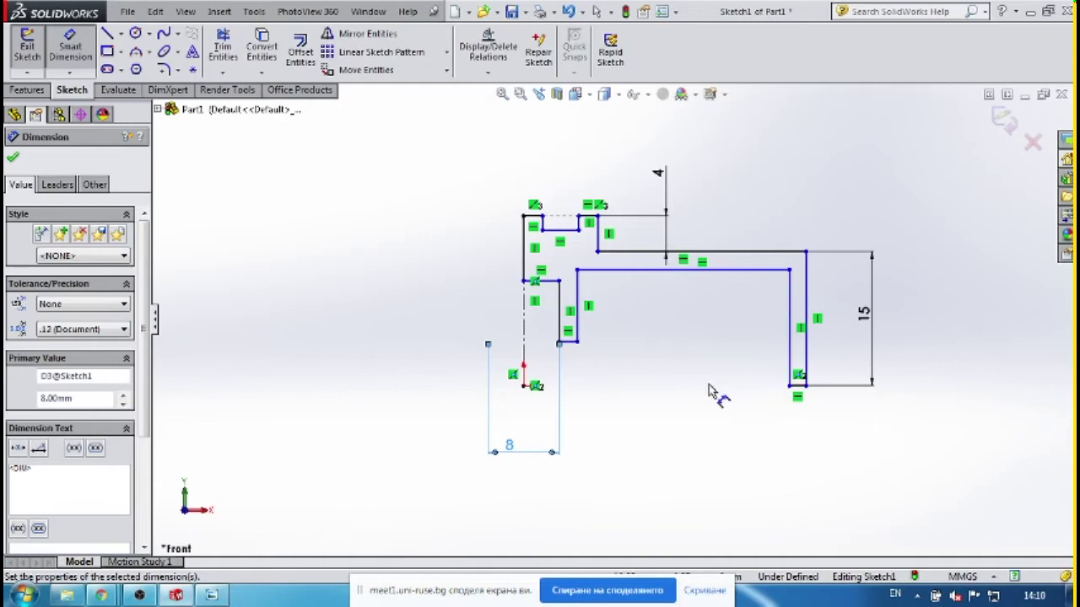
Extend the rib down past the origin level and make its bottom edge equal in length to the outer wall's bottom edge.
mouse_move(580, 347)
mouse_down()
mouse_move(580, 419)
mouse_move(595, 421)
mouse_up()
click(627, 403)
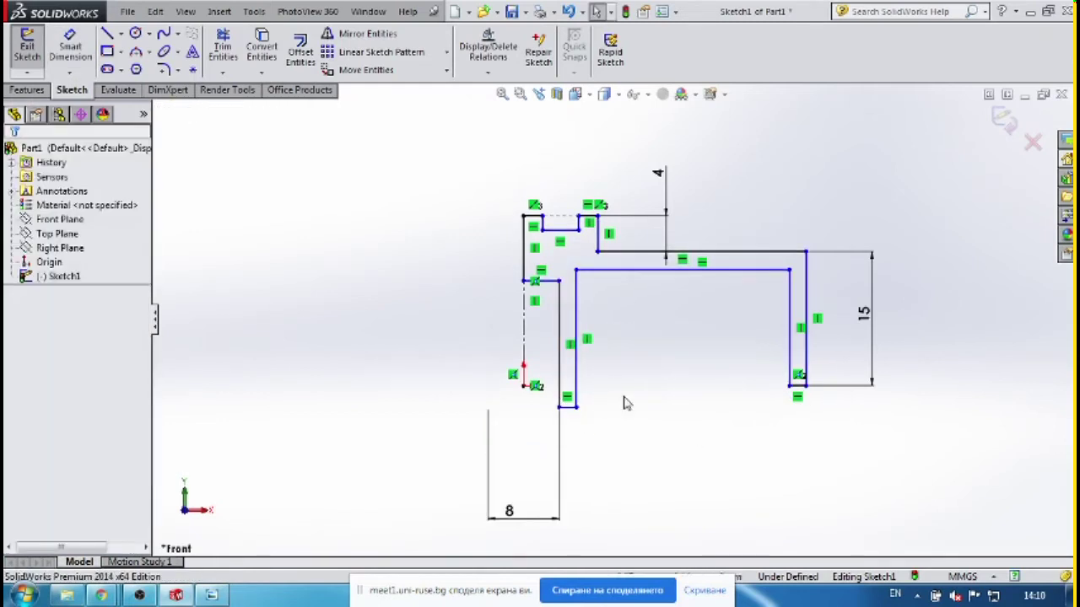
click(569, 408)
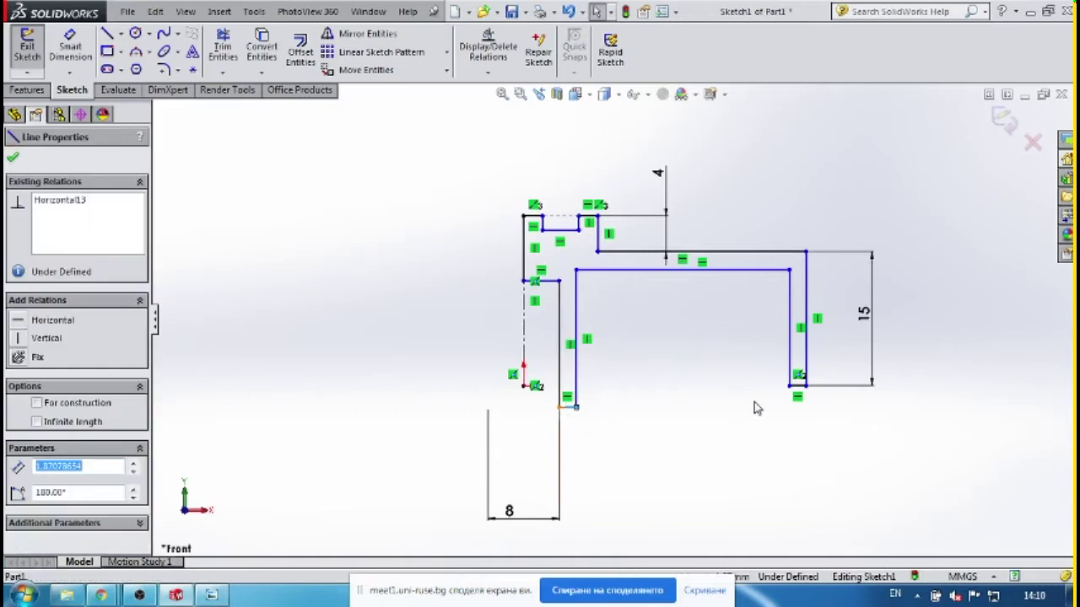
ctrl+click(799, 387)
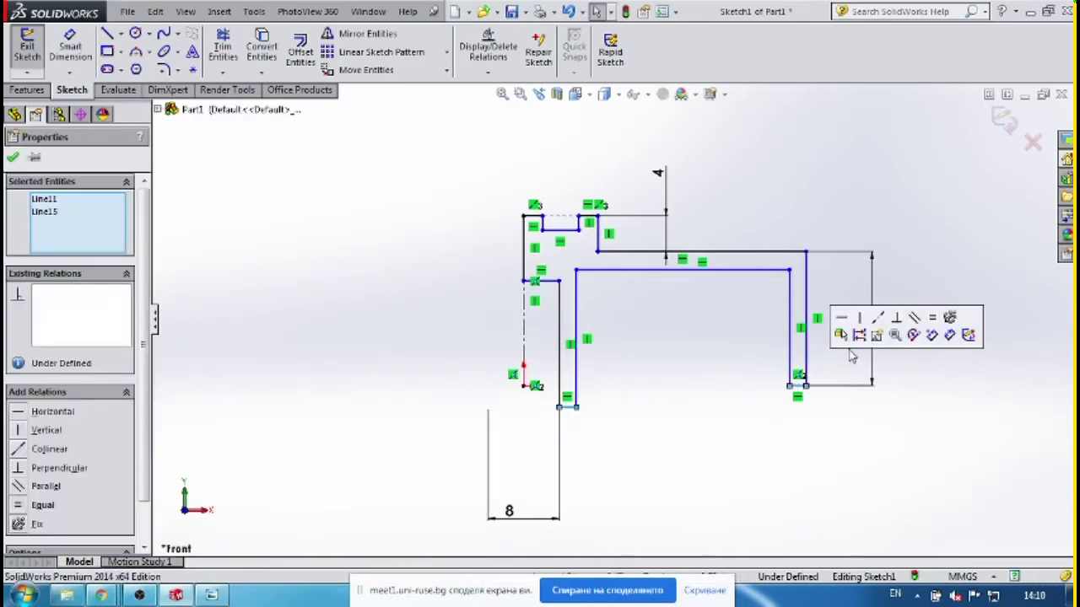
click(932, 319)
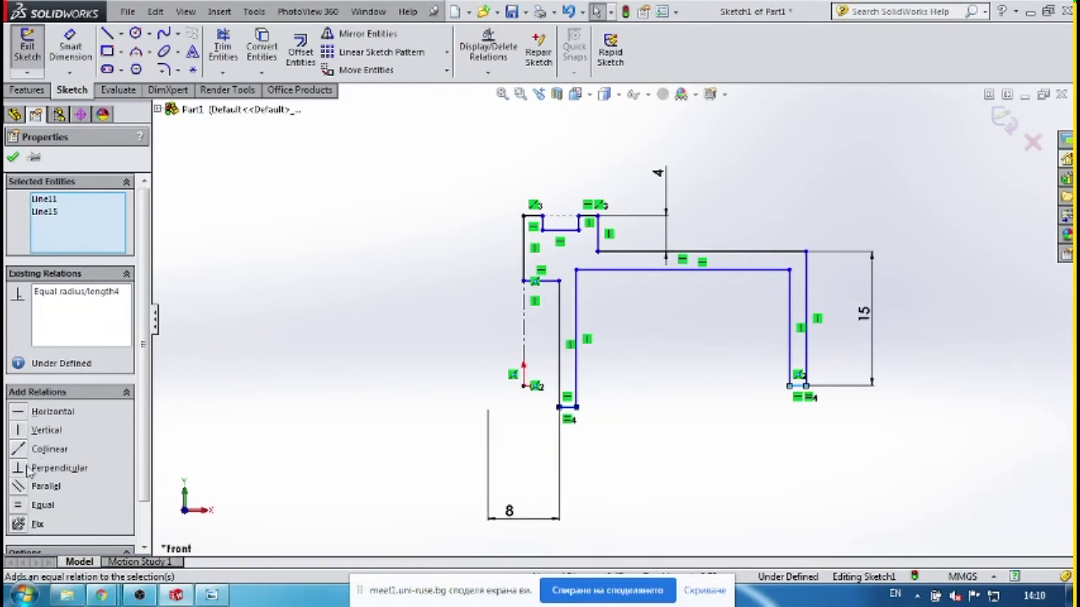
Dimension the width of the rib's bottom edge as 2 mm.
click(70, 46)
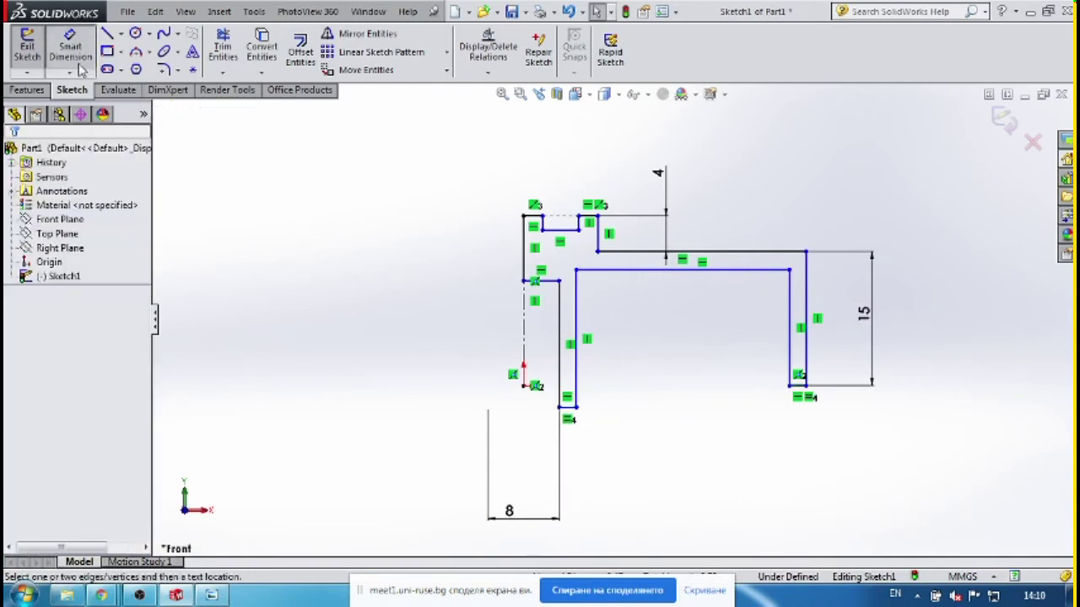
click(569, 408)
click(626, 458)
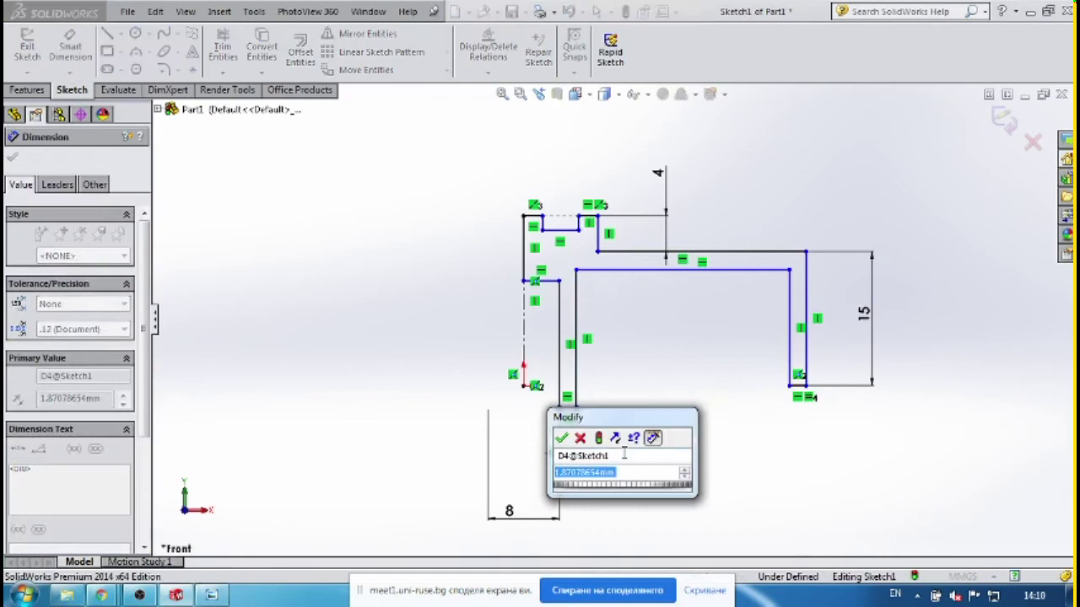
key(Return)
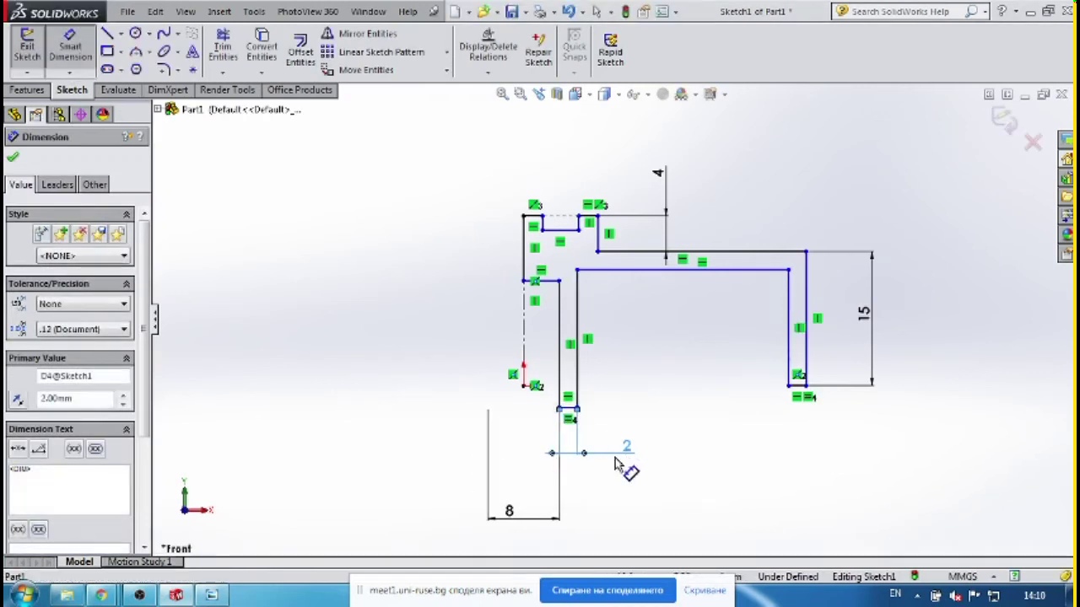
click(621, 409)
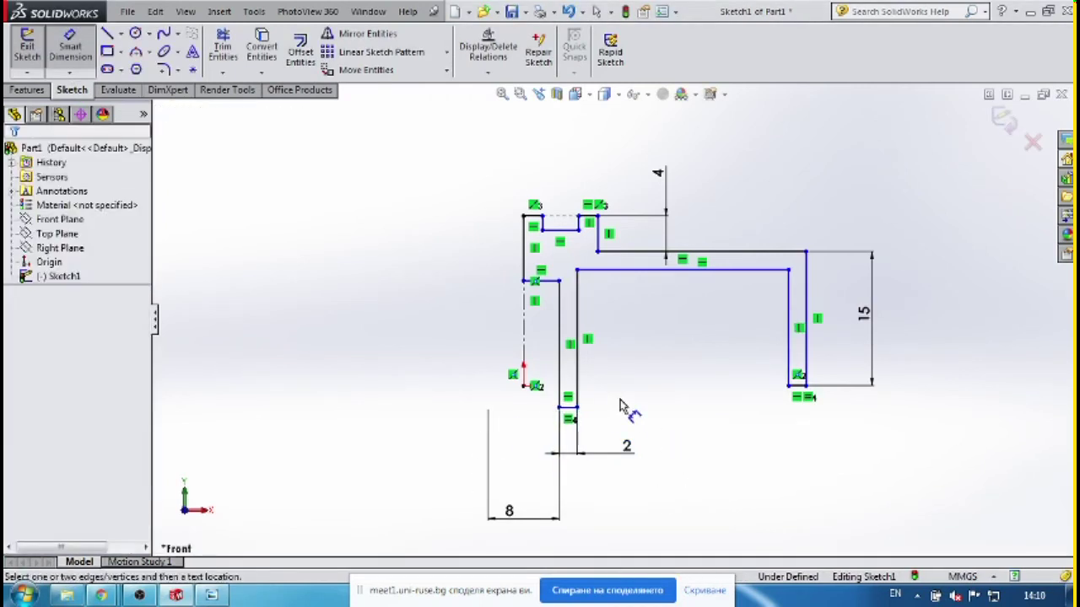
Dimension the vertical offset between the rib's bottom edge and the outer wall's bottom edge as 3 mm.
click(574, 409)
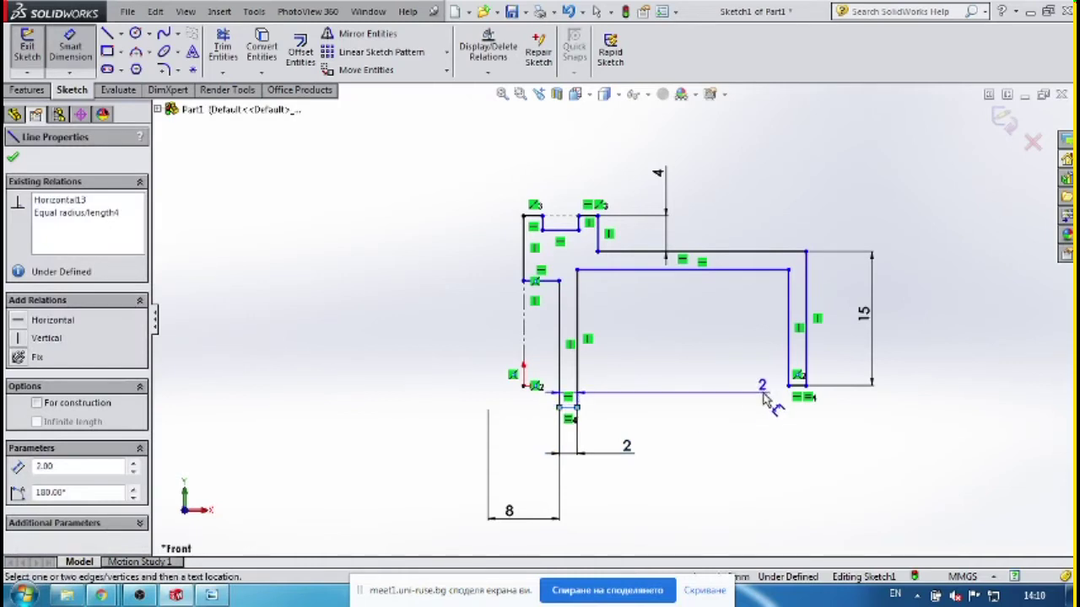
click(806, 387)
click(926, 403)
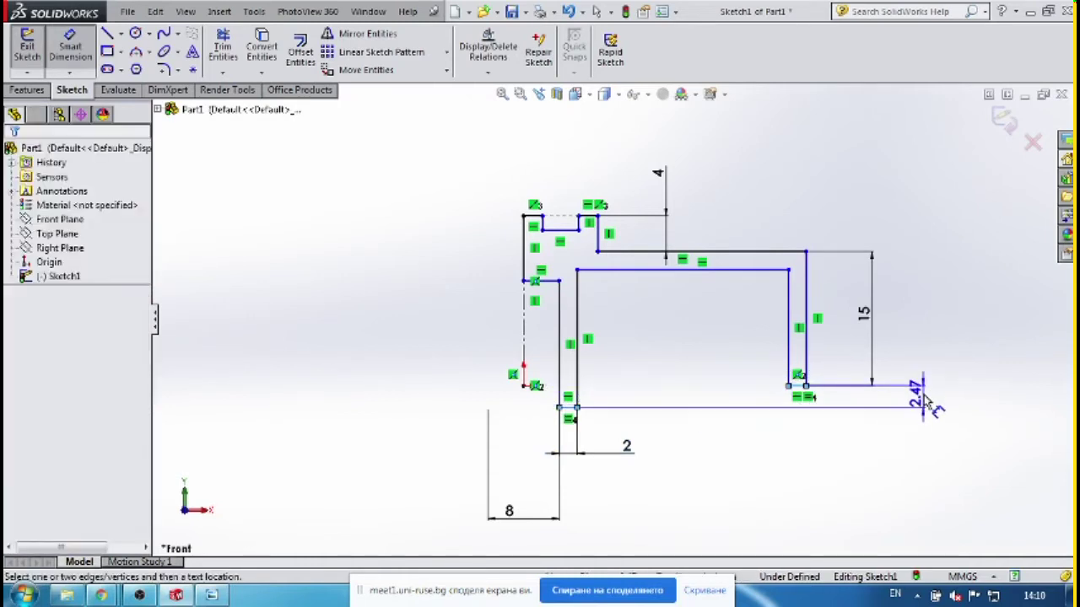
text(2)
key(Return)
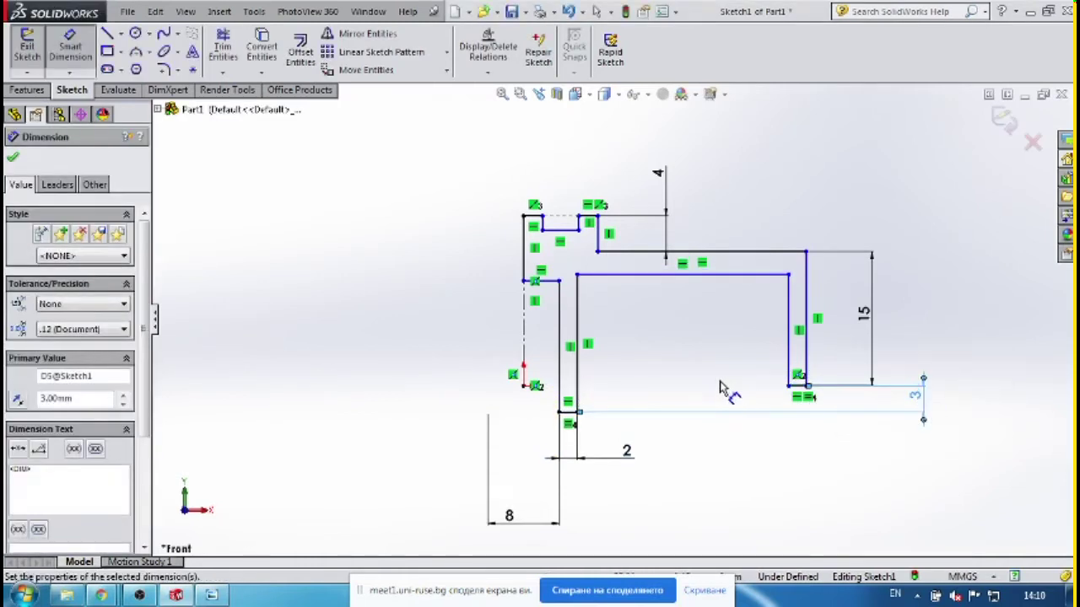
Dimension the vertical distance from the rib's bottom edge to the short horizontal edge at the centerline as 16 mm.
click(557, 283)
click(568, 411)
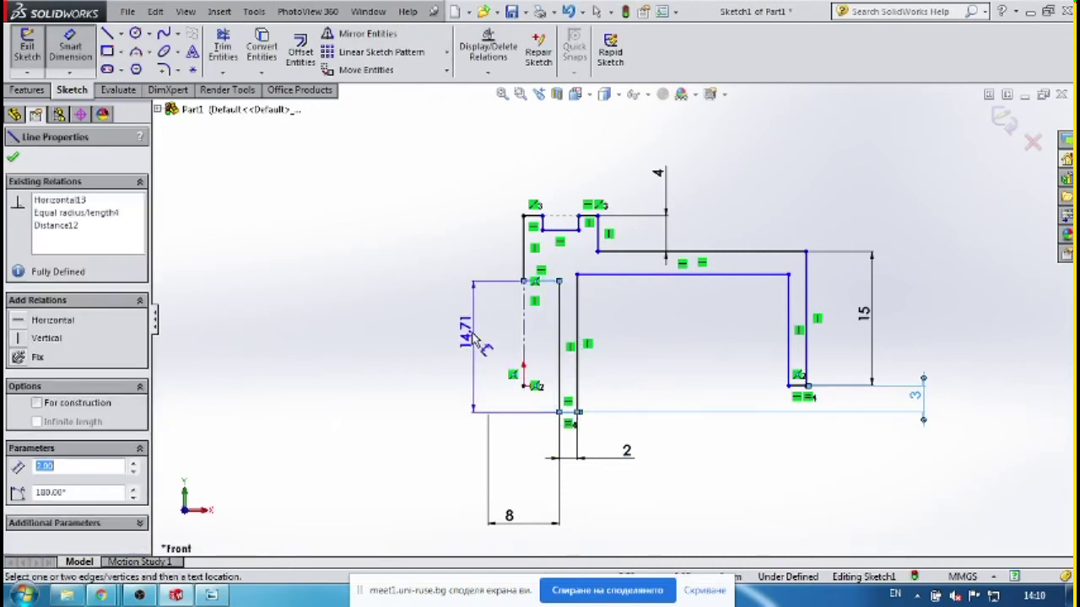
click(456, 361)
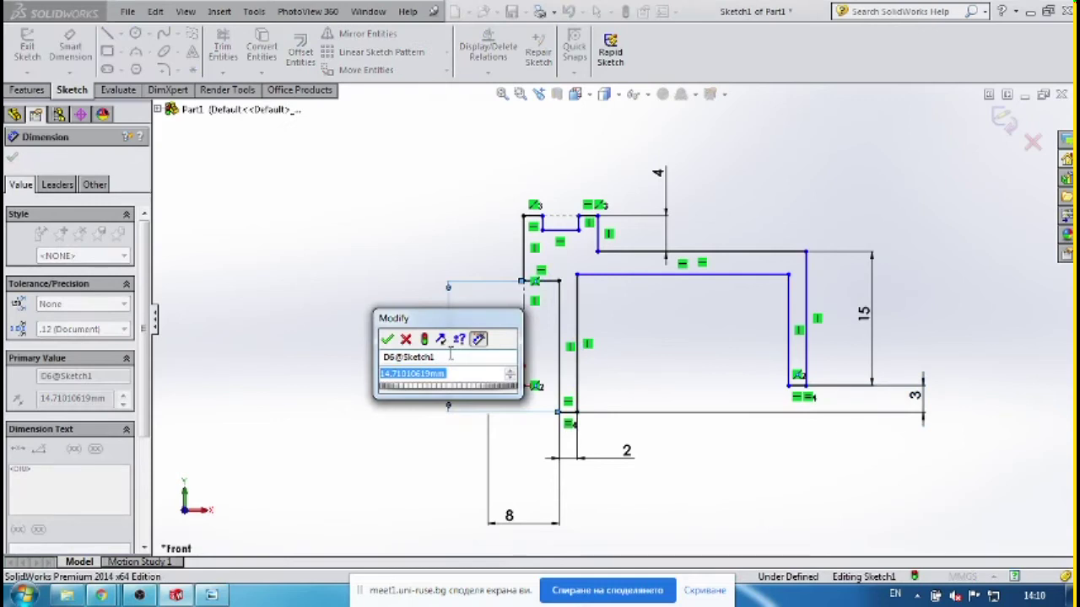
text(16)
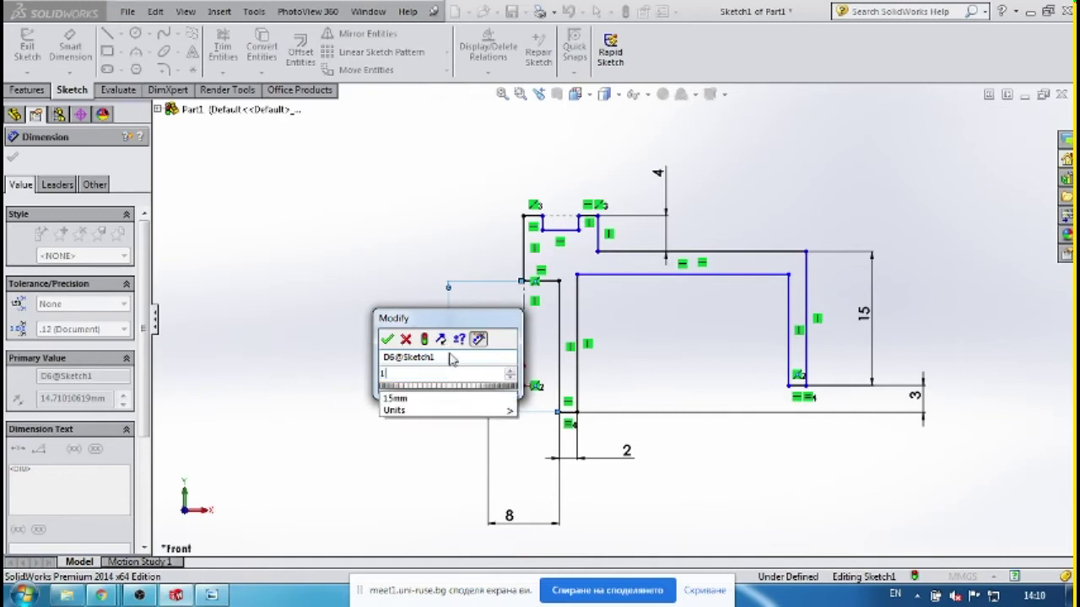
key(Return)
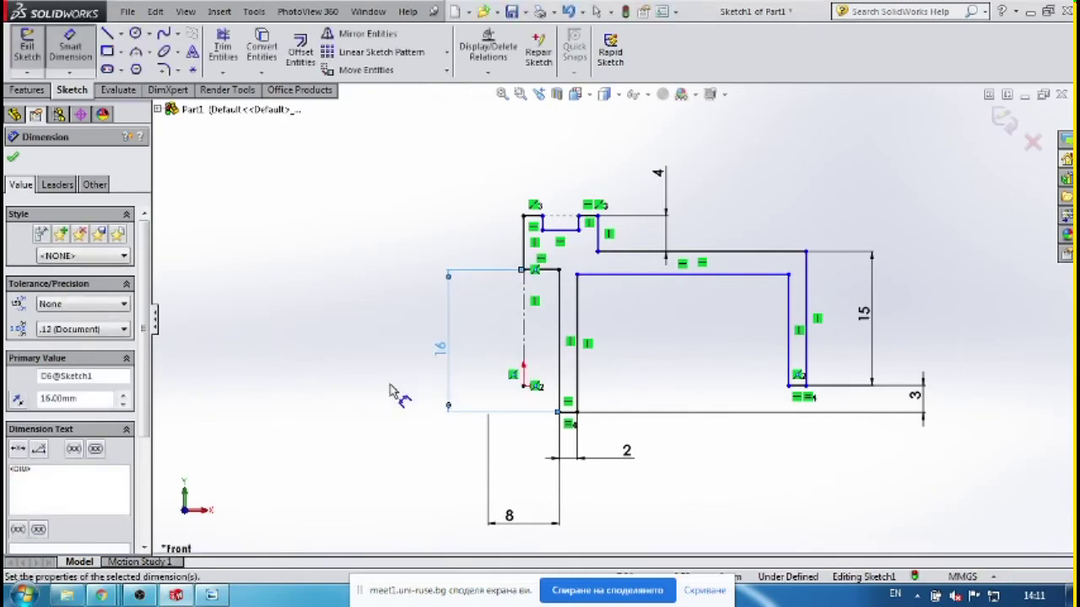
click(638, 349)
Dimension the thickness between the long inner and outer horizontal edges as 2 mm.
click(744, 275)
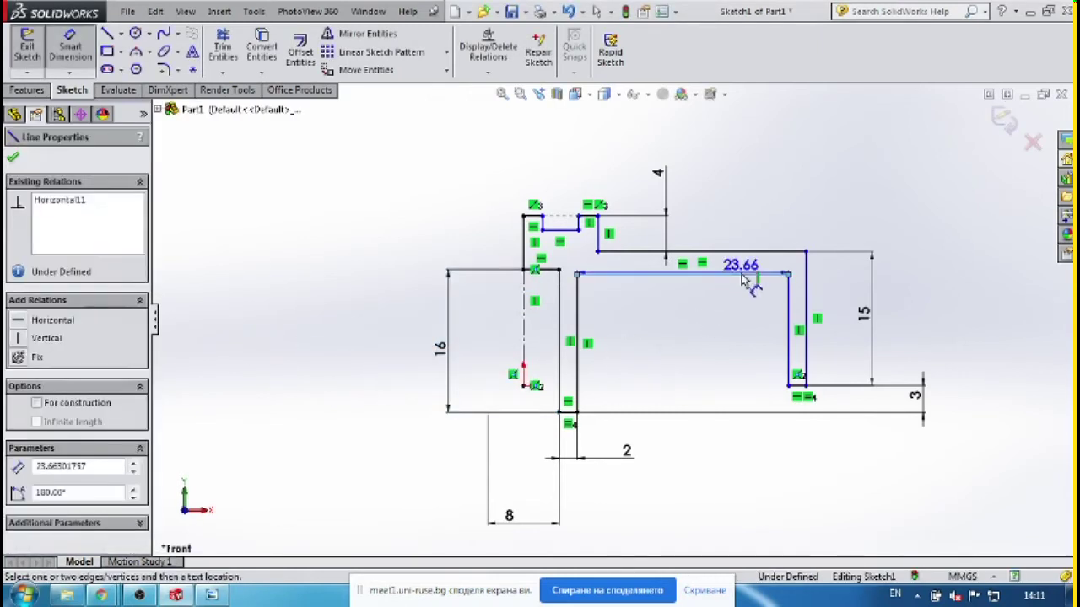
click(758, 251)
click(770, 196)
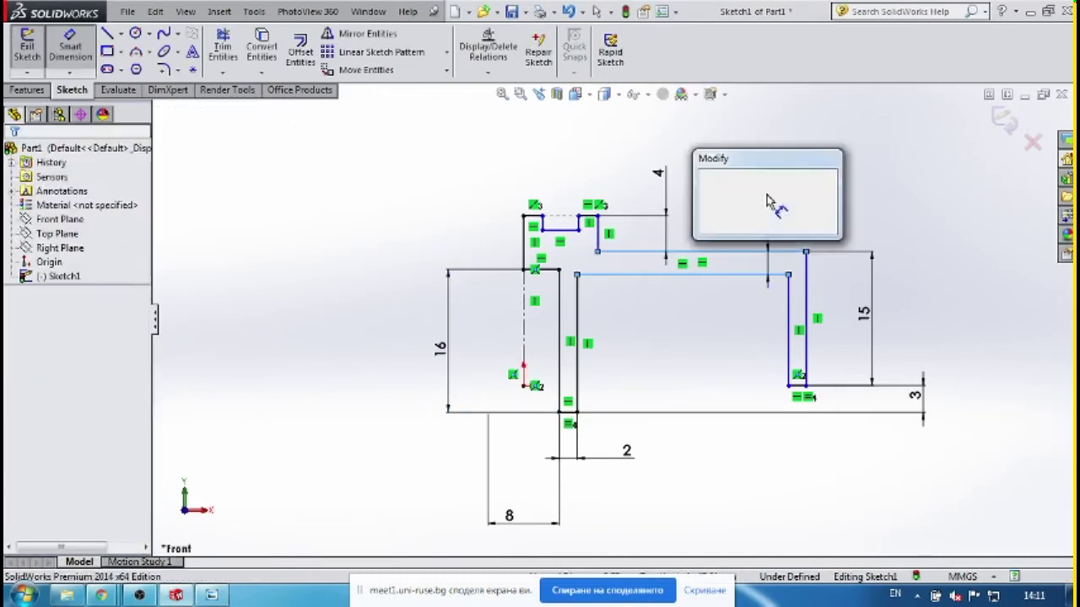
text(2.00mm)
key(Return)
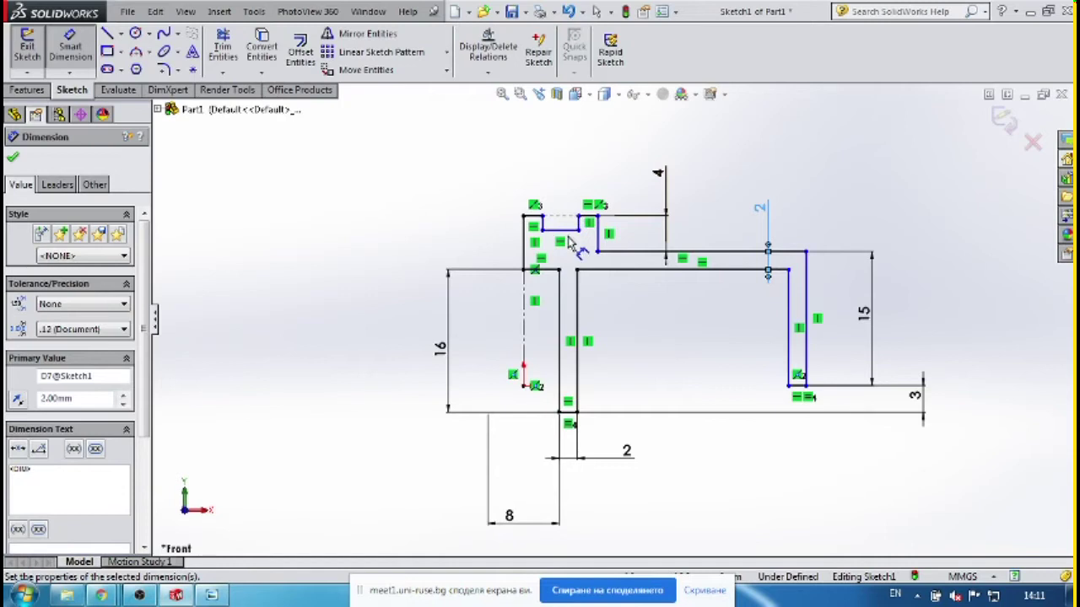
Dimension the depth of the groove in the raised upper step as 1 mm.
click(579, 226)
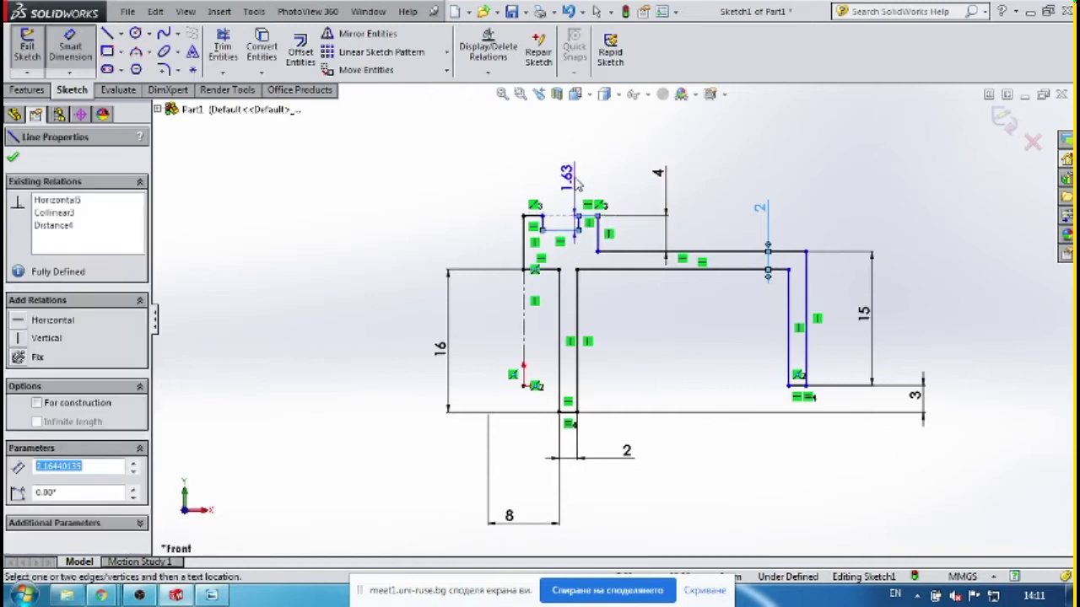
click(571, 171)
text(1)
key(Return)
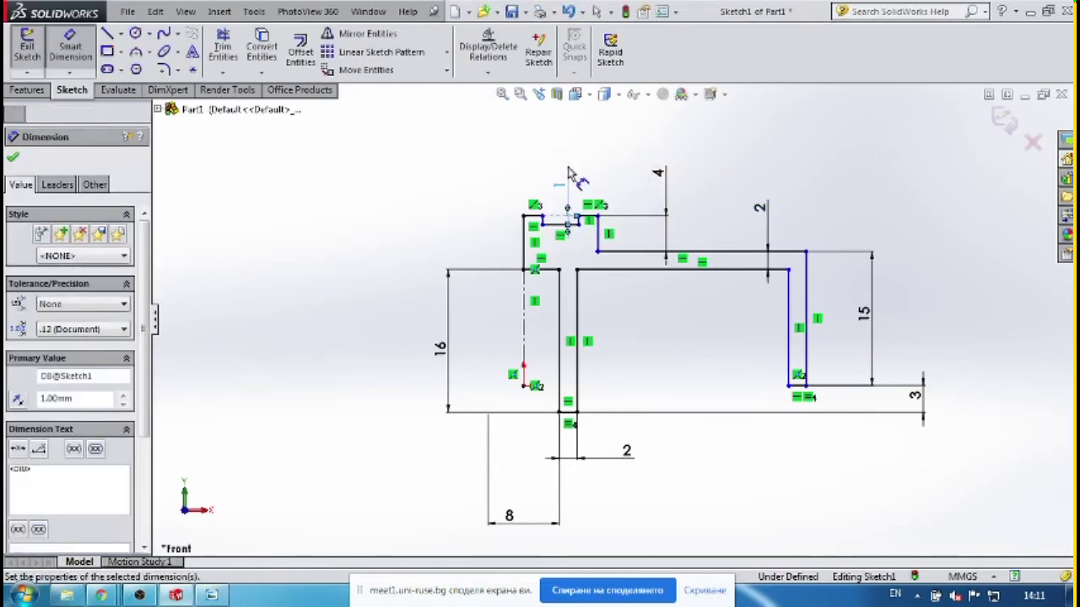
Start a dimension between the raised upper step's outer vertical edge and the centerline.
click(541, 271)
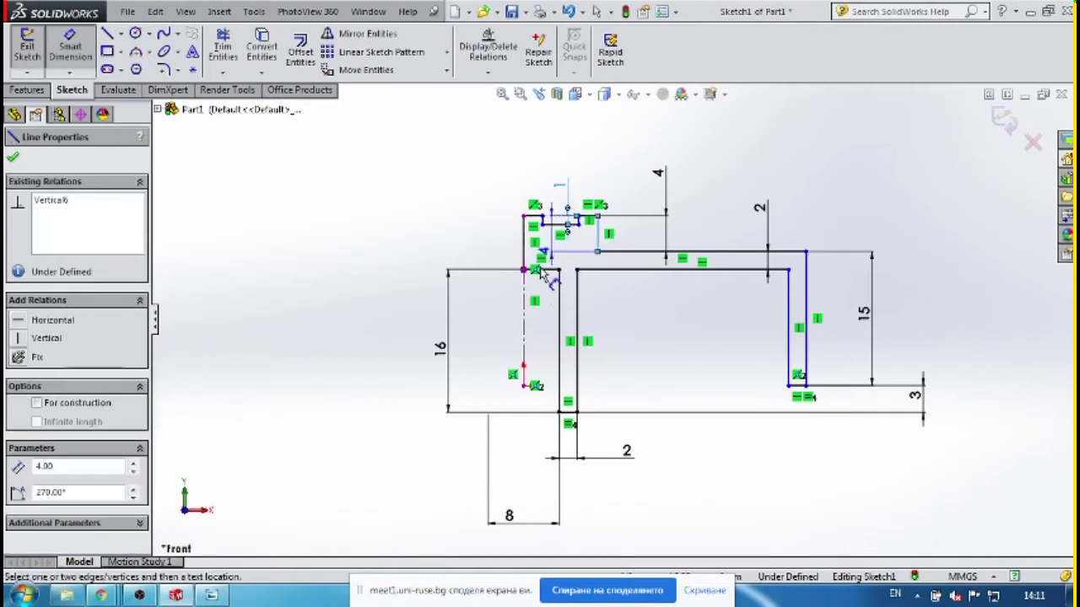